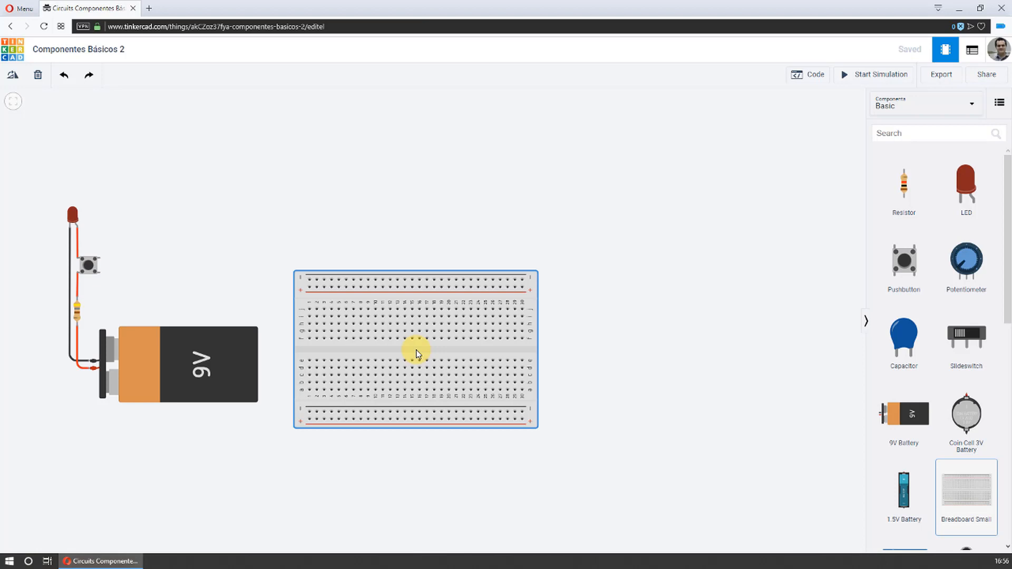
# Position the small breadboard beside the 9V battery and rotate it upright so that row 1 is at the top
pyautogui.moveTo(417, 354); pyautogui.dragTo(408, 354)
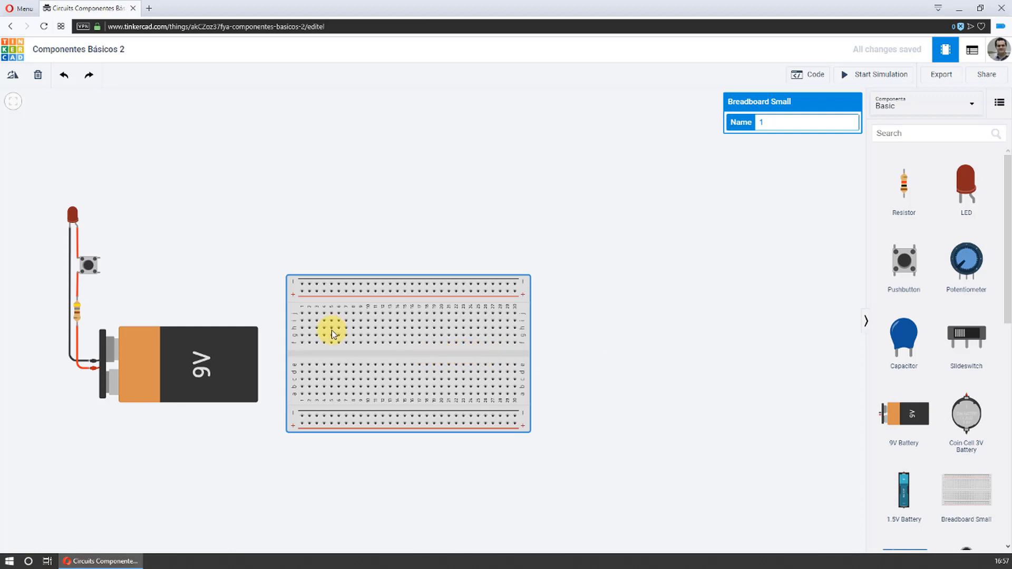
pyautogui.moveTo(149, 281); pyautogui.dragTo(343, 268)
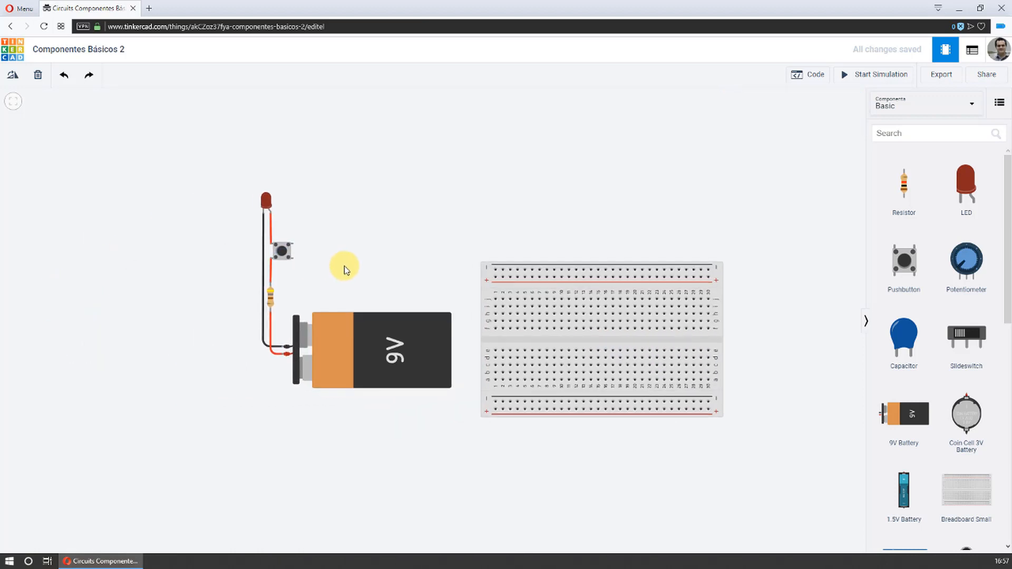
pyautogui.scroll(3, 248, 262)
pyautogui.scroll(1, 249, 263)
pyautogui.moveTo(459, 274); pyautogui.dragTo(364, 263)
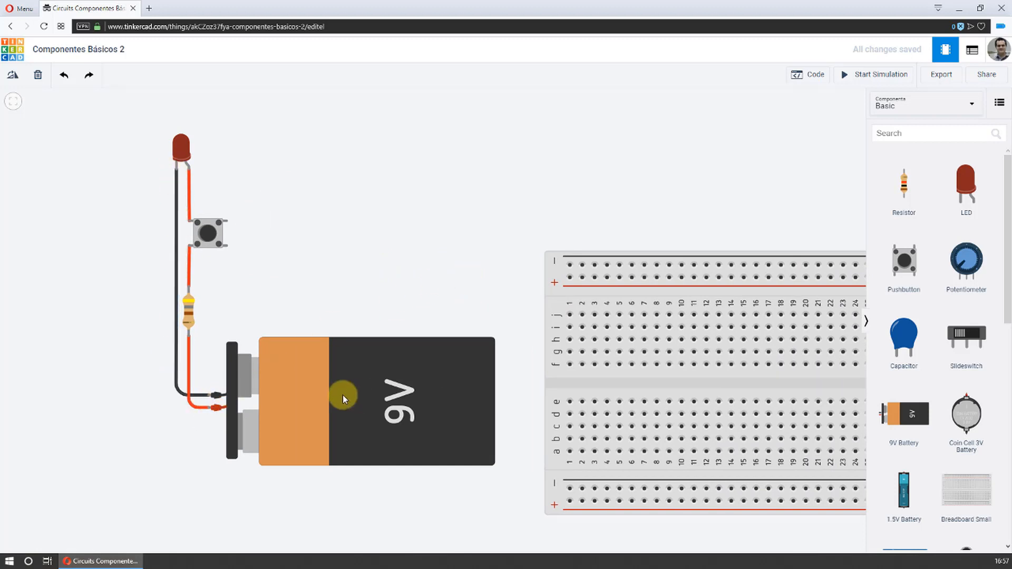
pyautogui.click(176, 227)
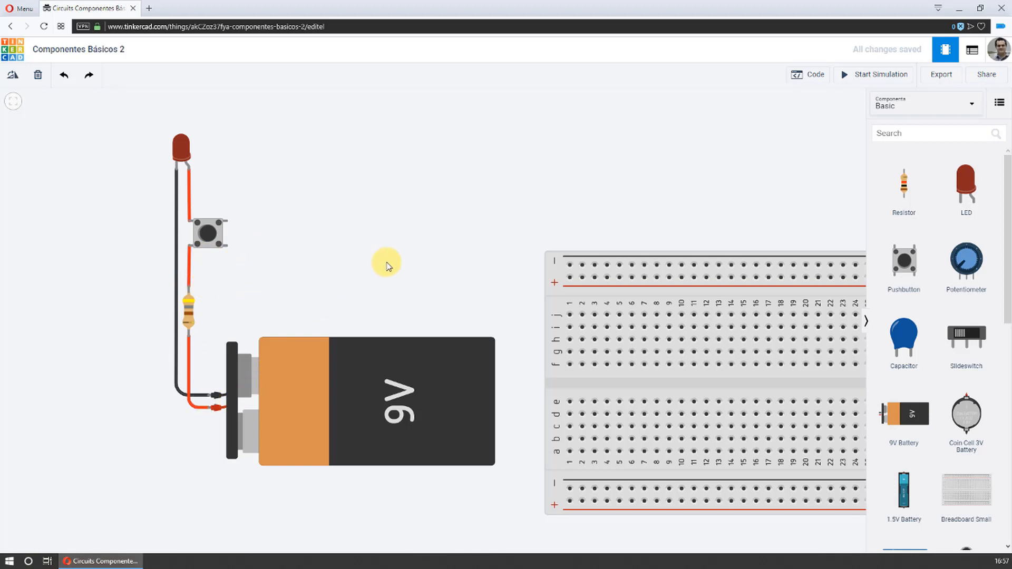
pyautogui.scroll(-3, 553, 306)
pyautogui.moveTo(476, 276); pyautogui.dragTo(407, 244)
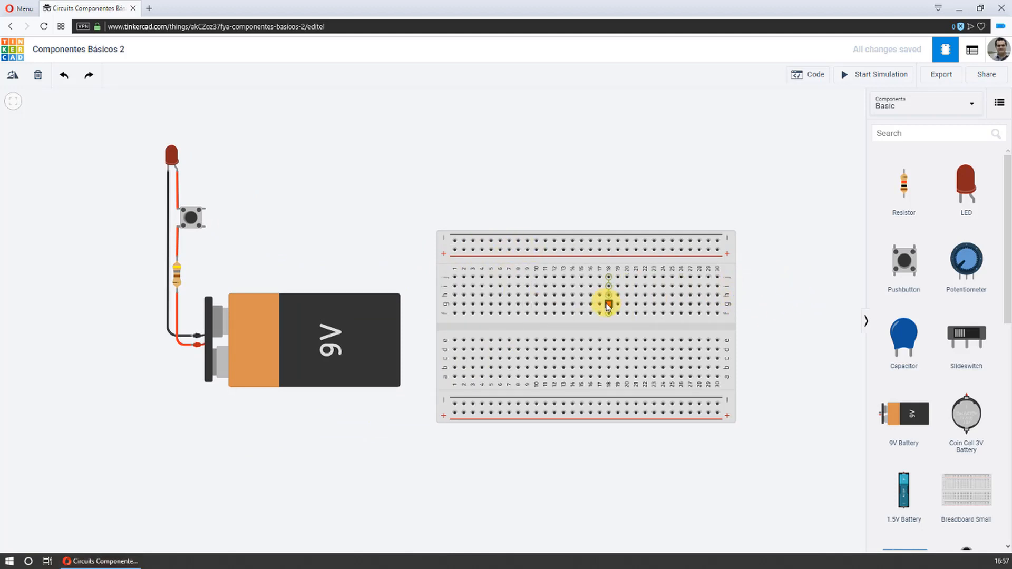
pyautogui.click(654, 322)
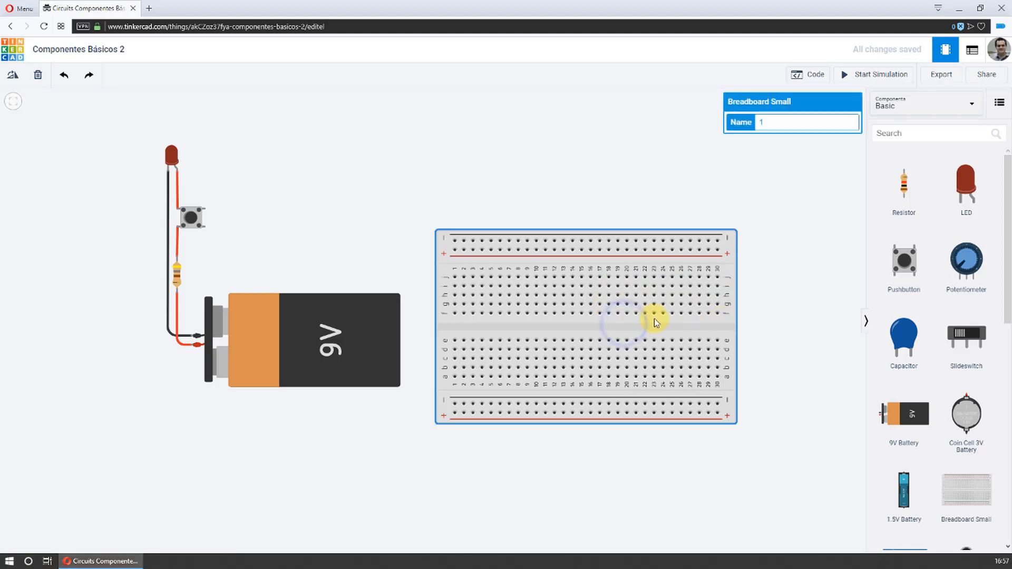
pyautogui.click(14, 78)
pyautogui.click(714, 207)
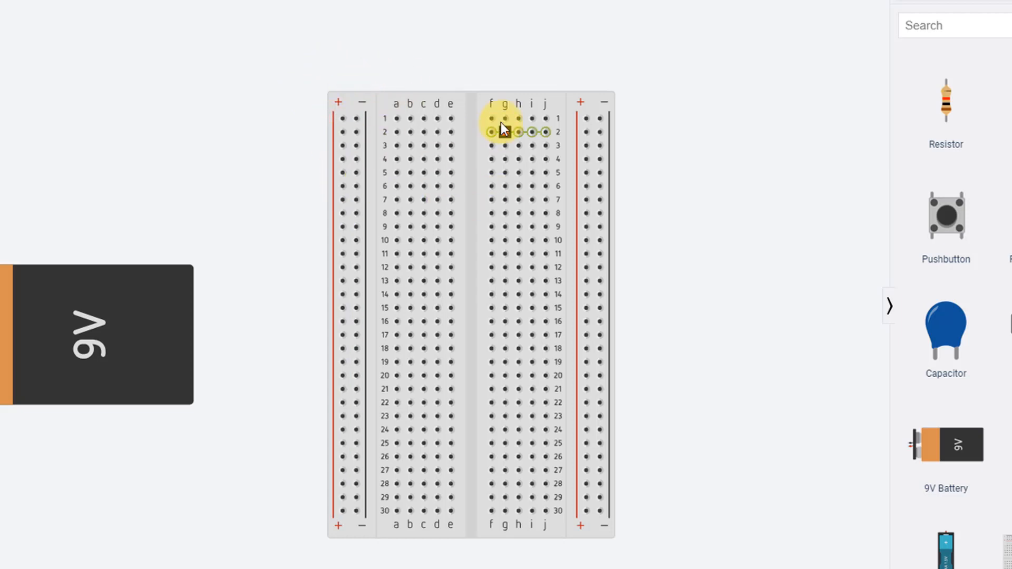
# Examine the breadboard's positive and negative power rails, numbered rows and lettered columns a to j
pyautogui.scroll(3, 502, 119)
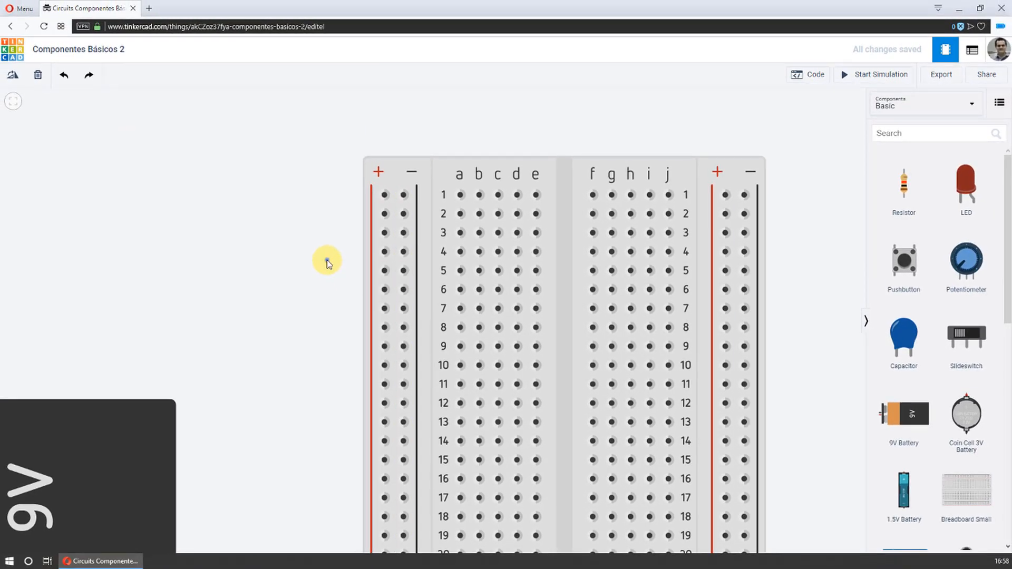
pyautogui.moveTo(327, 260); pyautogui.dragTo(295, 226)
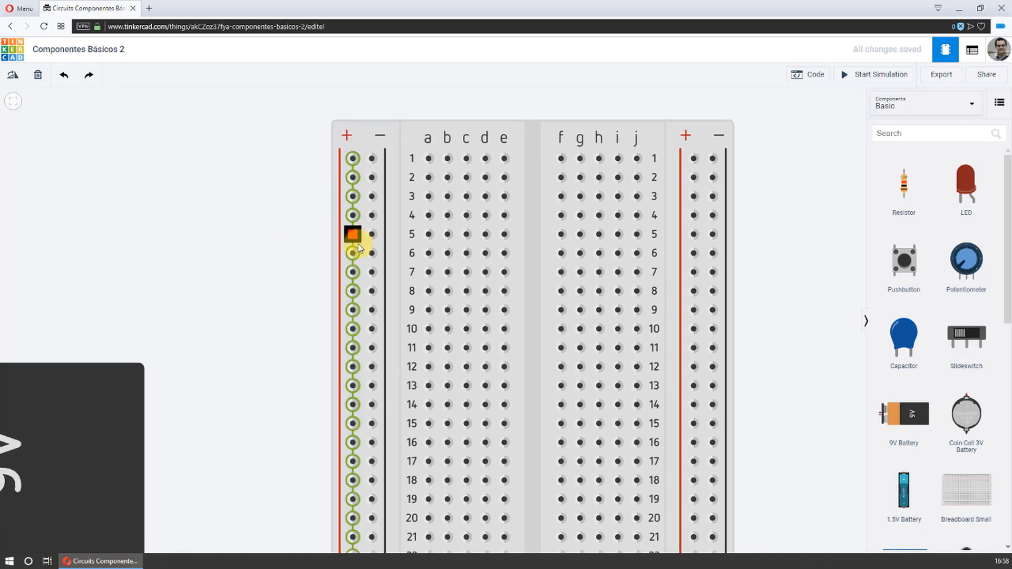
pyautogui.scroll(-3, 348, 182)
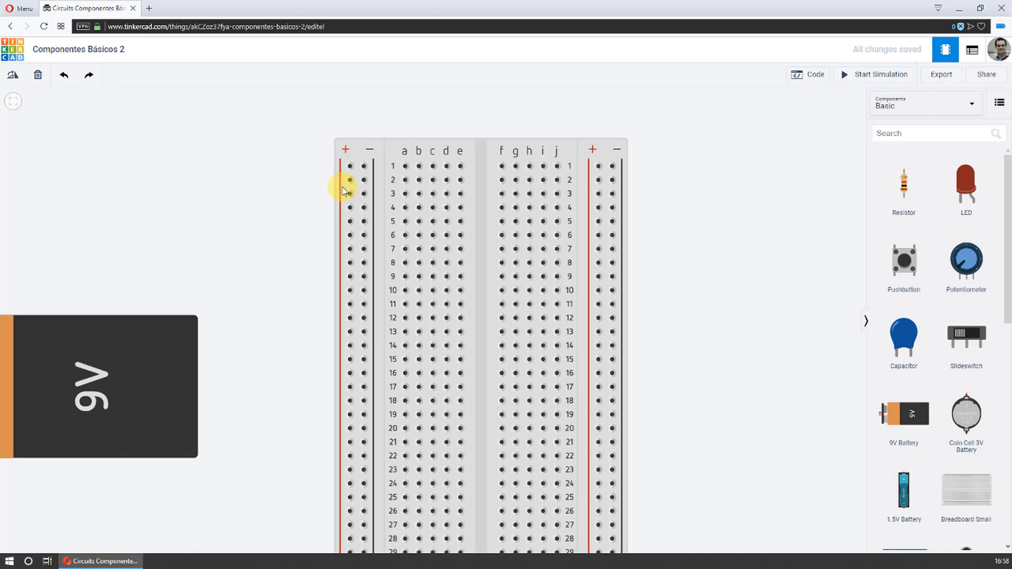
pyautogui.click(305, 265)
pyautogui.moveTo(305, 265); pyautogui.dragTo(310, 242)
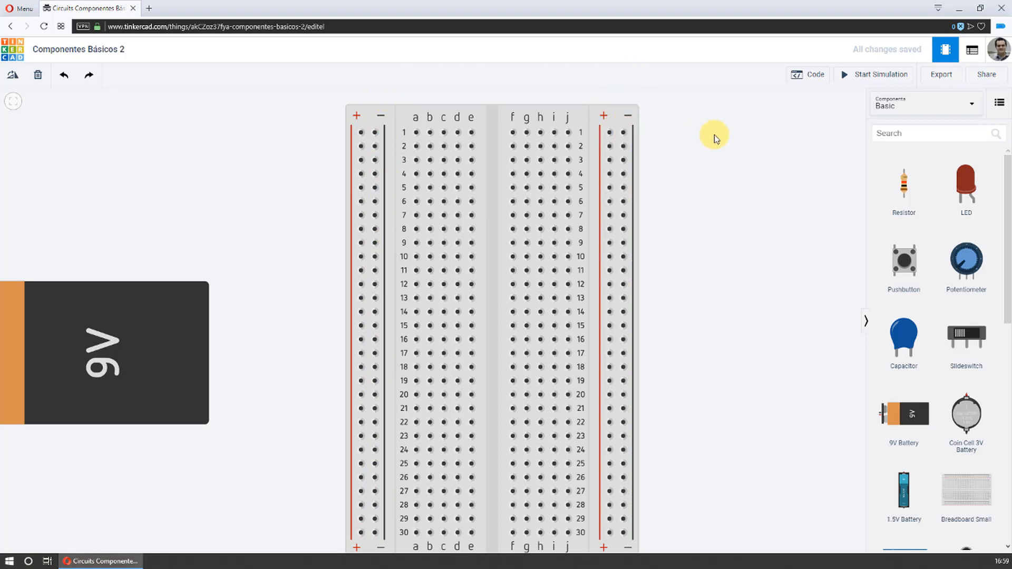
pyautogui.moveTo(716, 138); pyautogui.dragTo(725, 172)
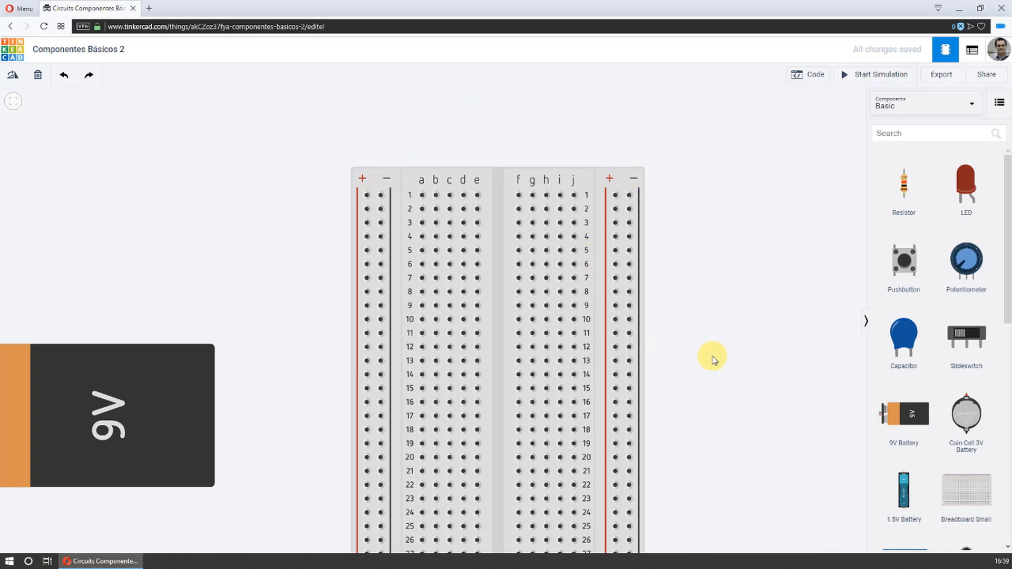
pyautogui.moveTo(712, 355); pyautogui.dragTo(716, 287)
pyautogui.scroll(-1, 661, 291)
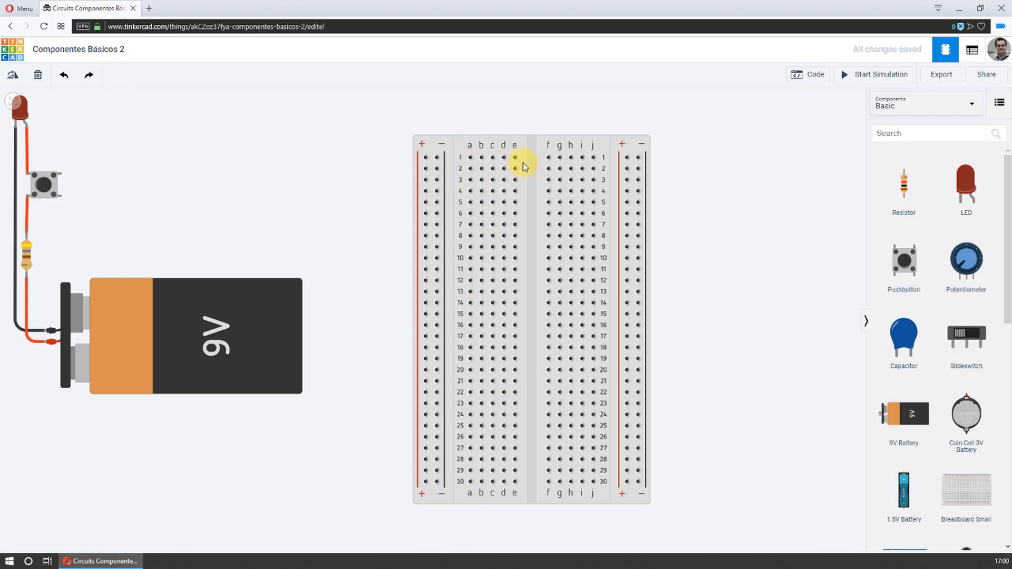
pyautogui.scroll(2, 517, 103)
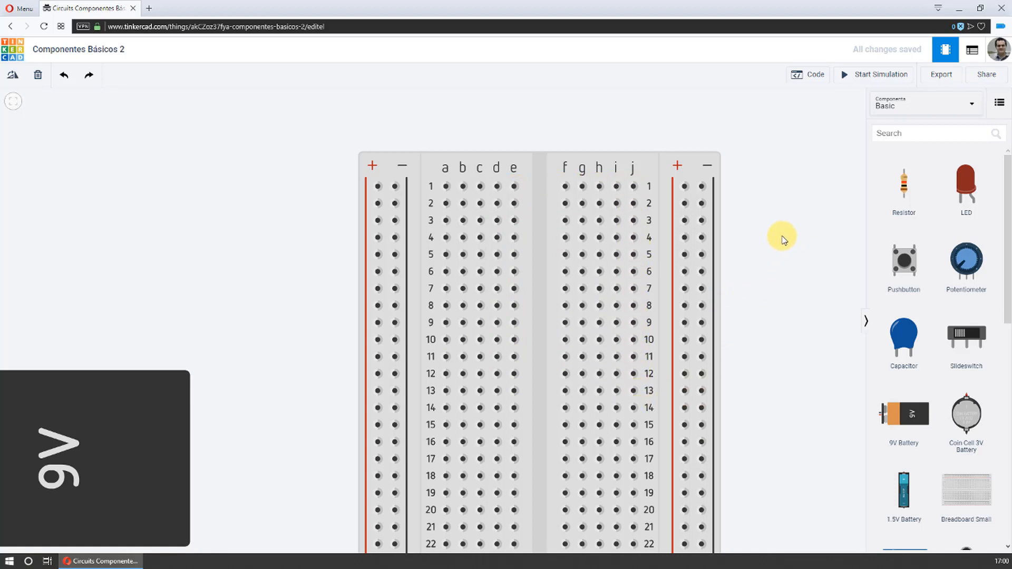
pyautogui.scroll(-2, 782, 241)
pyautogui.scroll(-3, 759, 211)
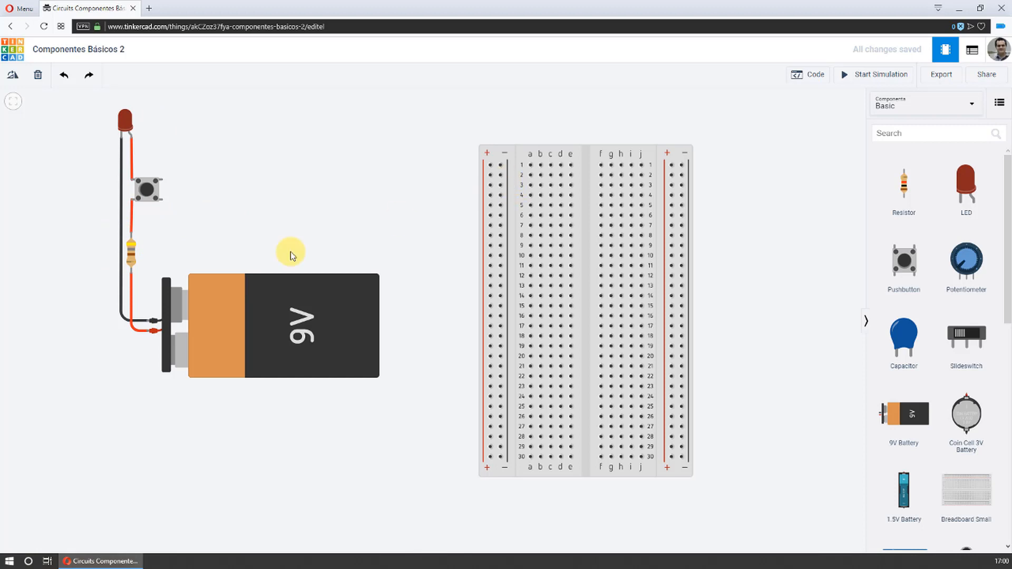
# Delete all the wires joining the LED, pushbutton, resistor and 9V battery
pyautogui.click(133, 283)
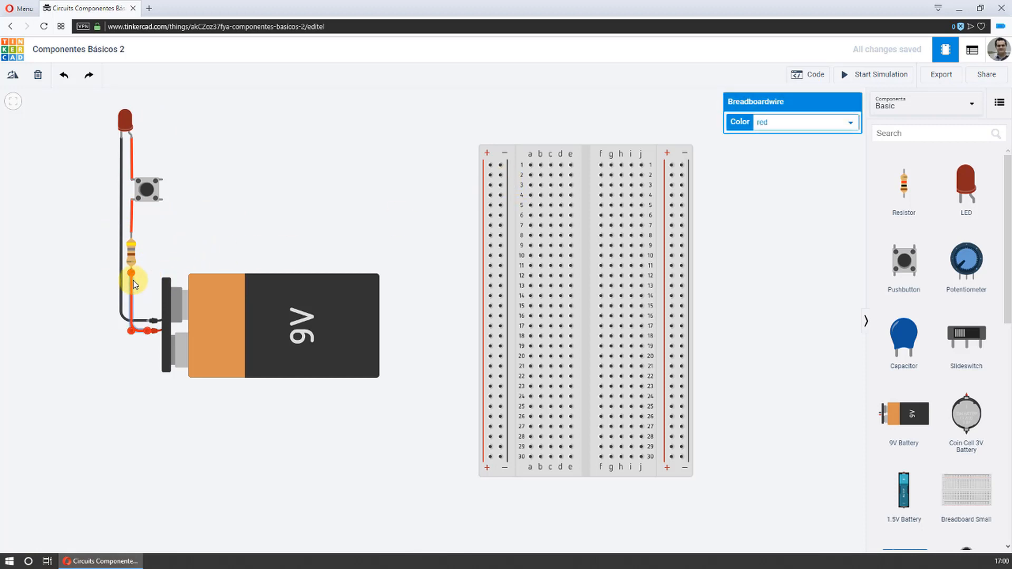
pyautogui.press('Delete')
pyautogui.click(120, 289)
pyautogui.press('Delete')
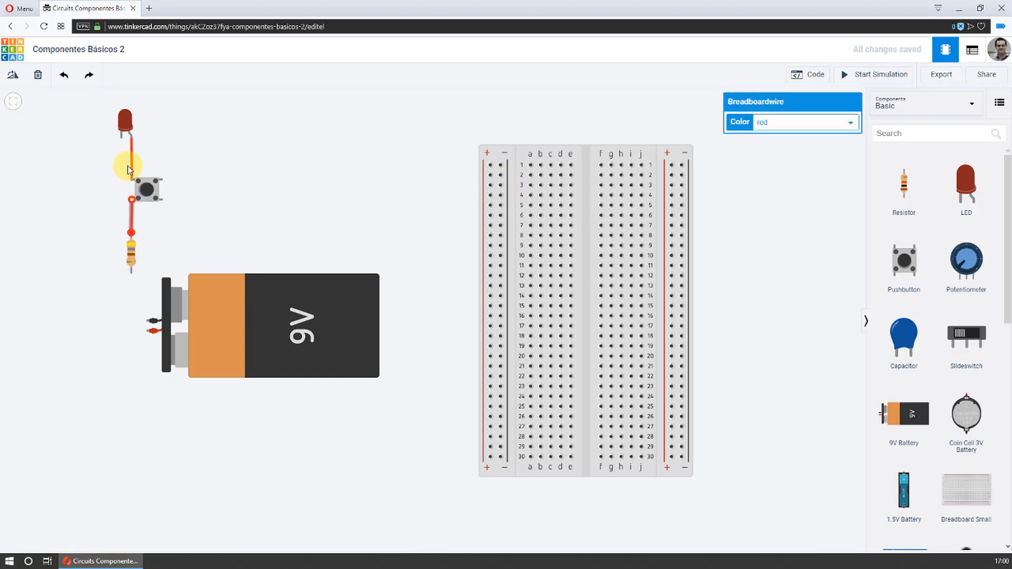
pyautogui.press('Delete')
pyautogui.click(131, 162)
pyautogui.press('Delete')
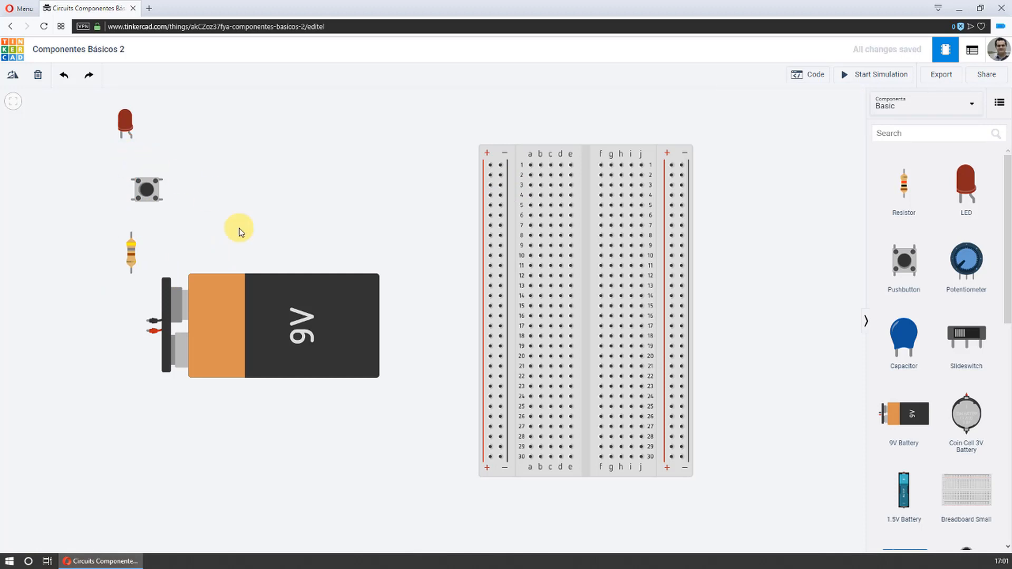
# Move the 9V battery directly below the breadboard, with its terminals near the breadboard's left power rails
pyautogui.click(278, 302)
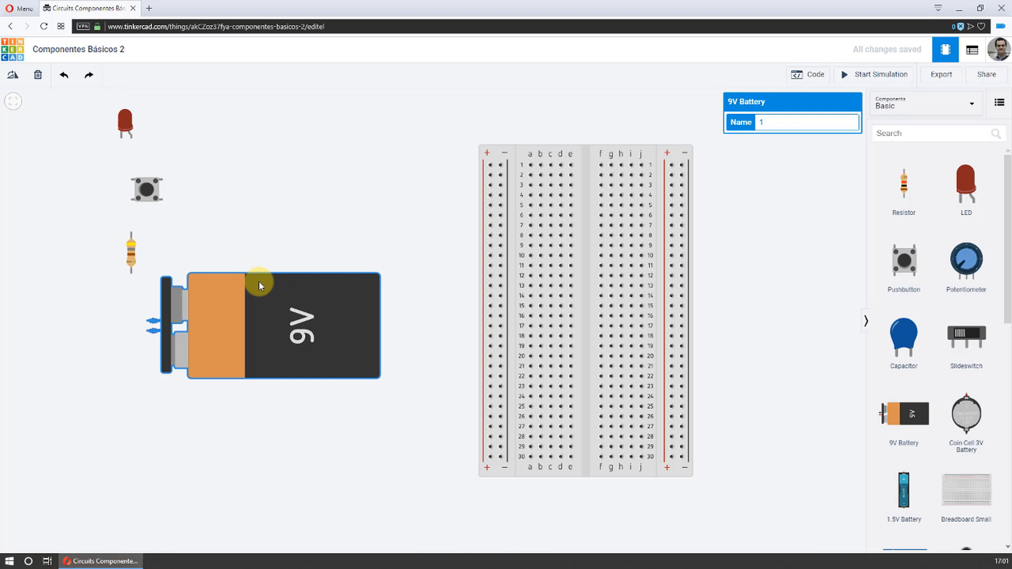
pyautogui.click(315, 244)
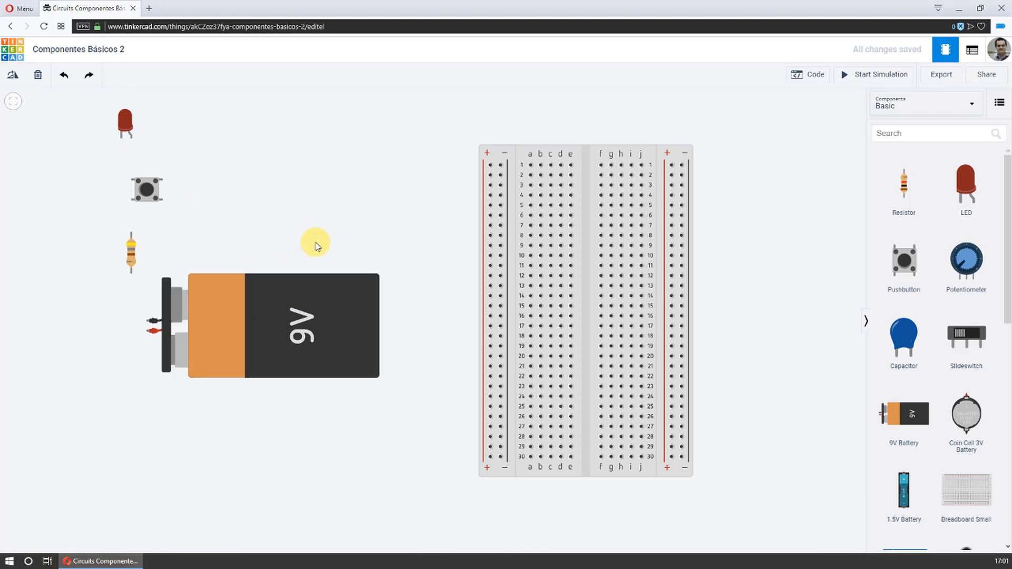
pyautogui.click(309, 276)
pyautogui.moveTo(217, 309); pyautogui.dragTo(543, 520)
pyautogui.scroll(-1, 561, 323)
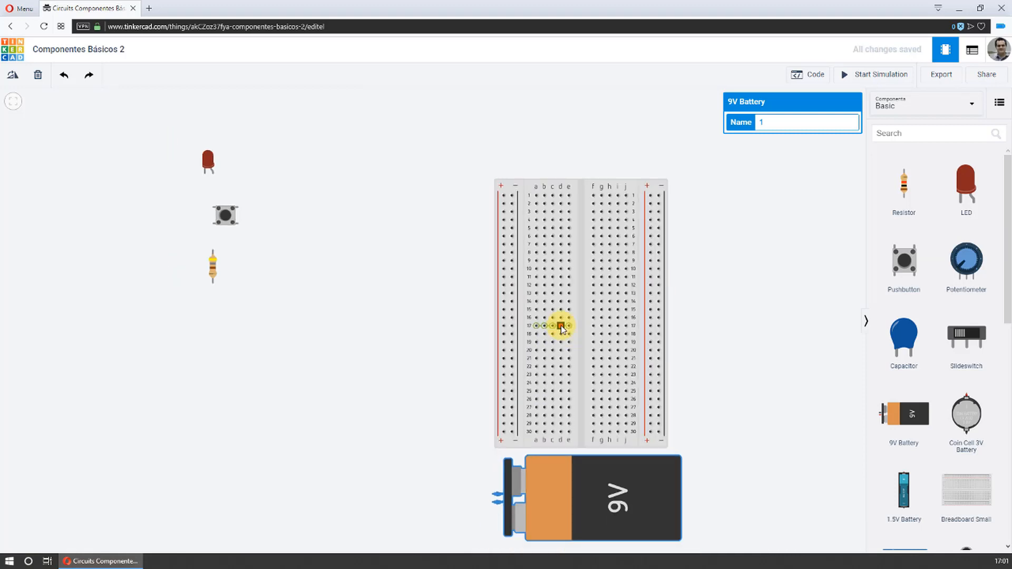
pyautogui.moveTo(695, 377); pyautogui.dragTo(640, 348)
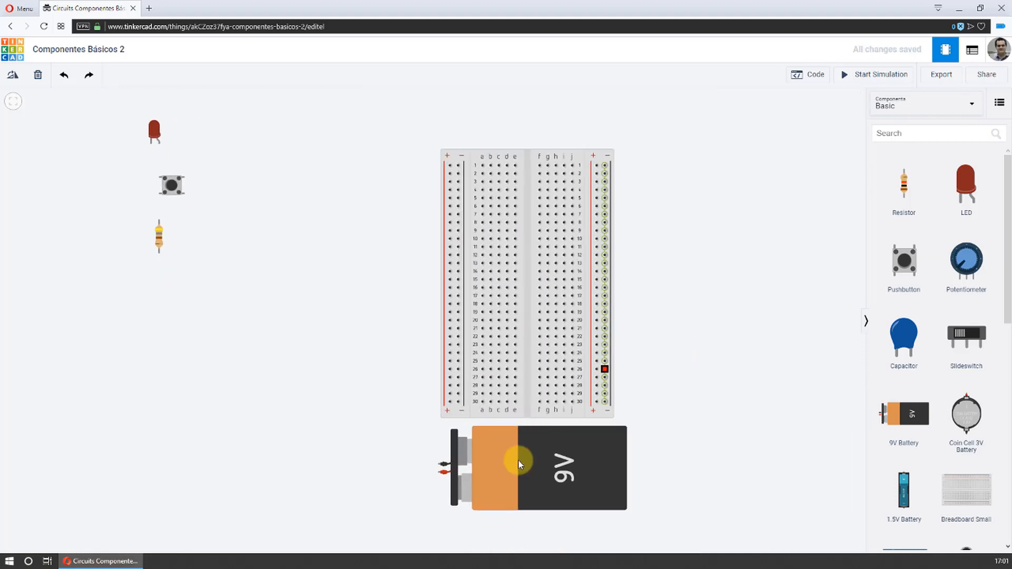
pyautogui.moveTo(516, 472); pyautogui.dragTo(542, 472)
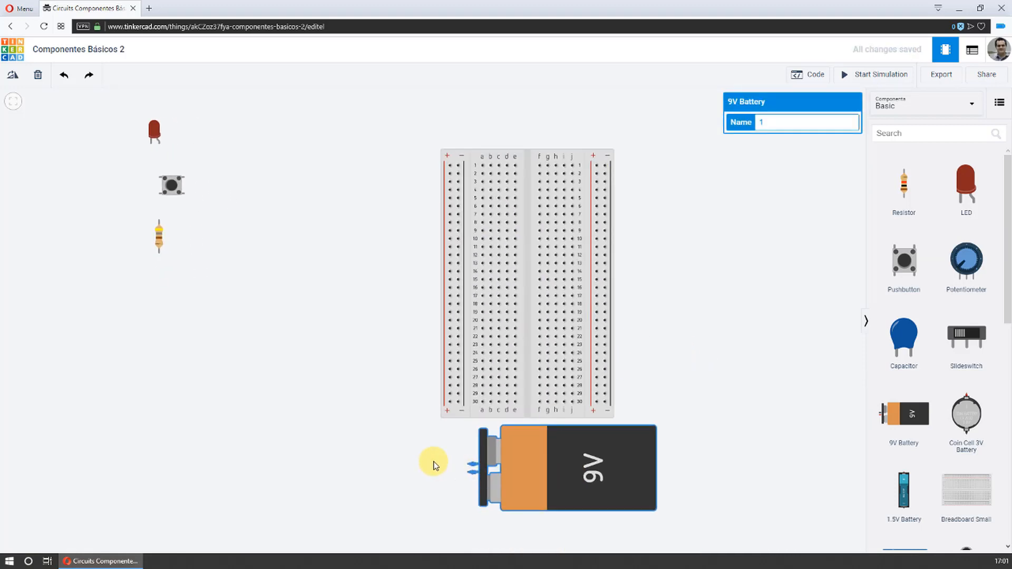
# Wire the battery's positive terminal to the lowest hole of the left positive rail, as a red wire with a right-angle bend
pyautogui.scroll(3, 452, 458)
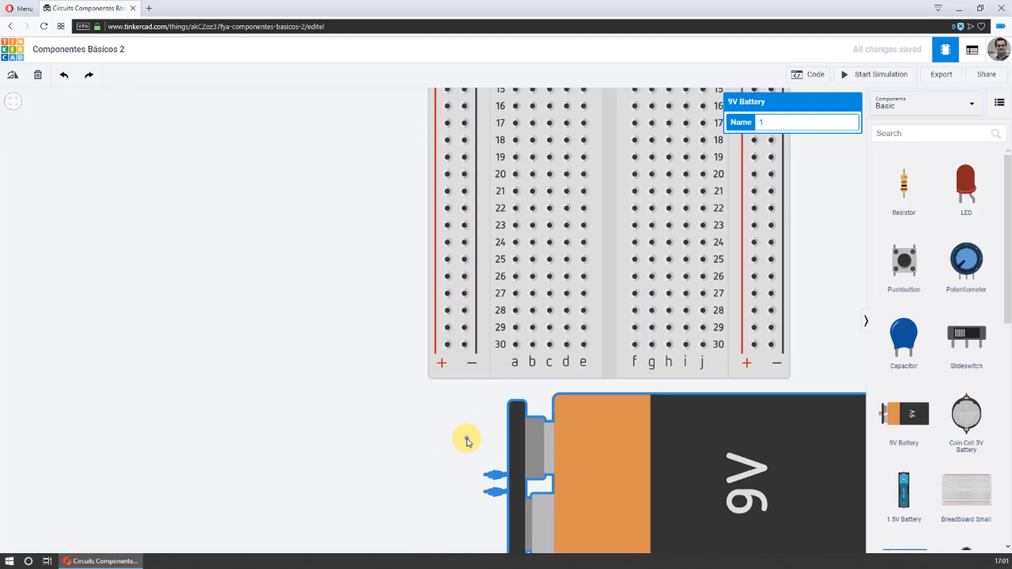
pyautogui.click(458, 430)
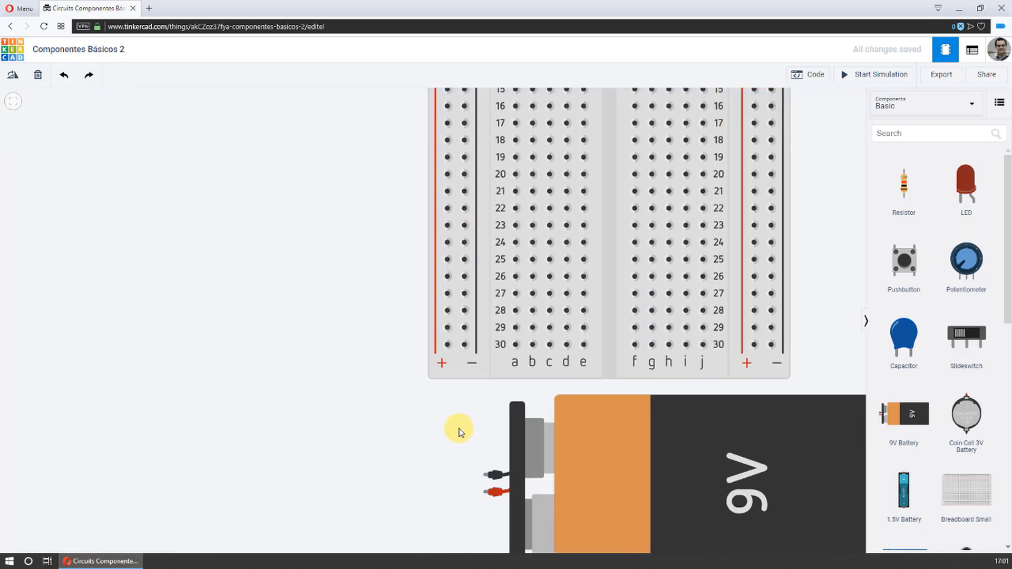
pyautogui.click(486, 493)
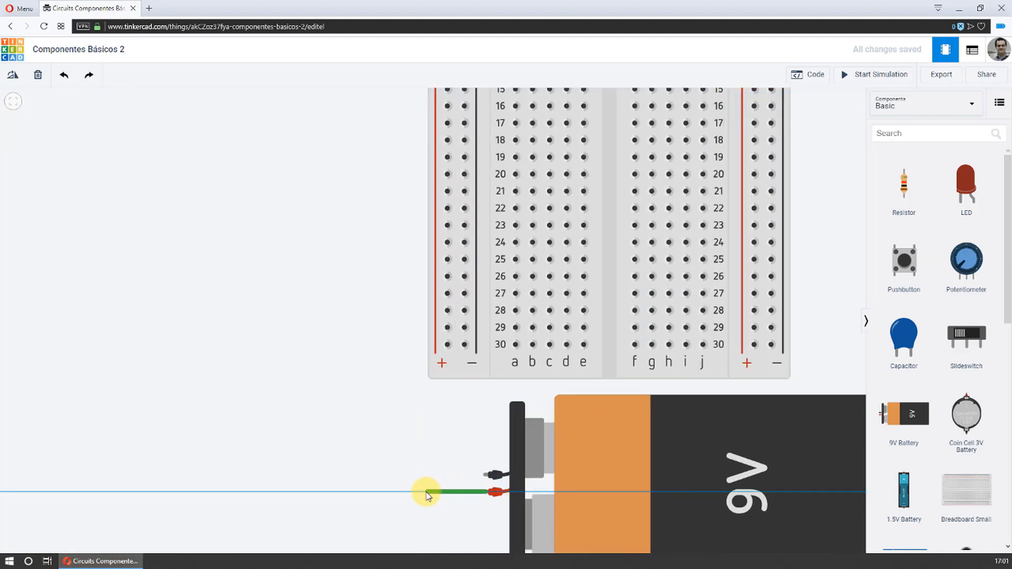
pyautogui.click(447, 344)
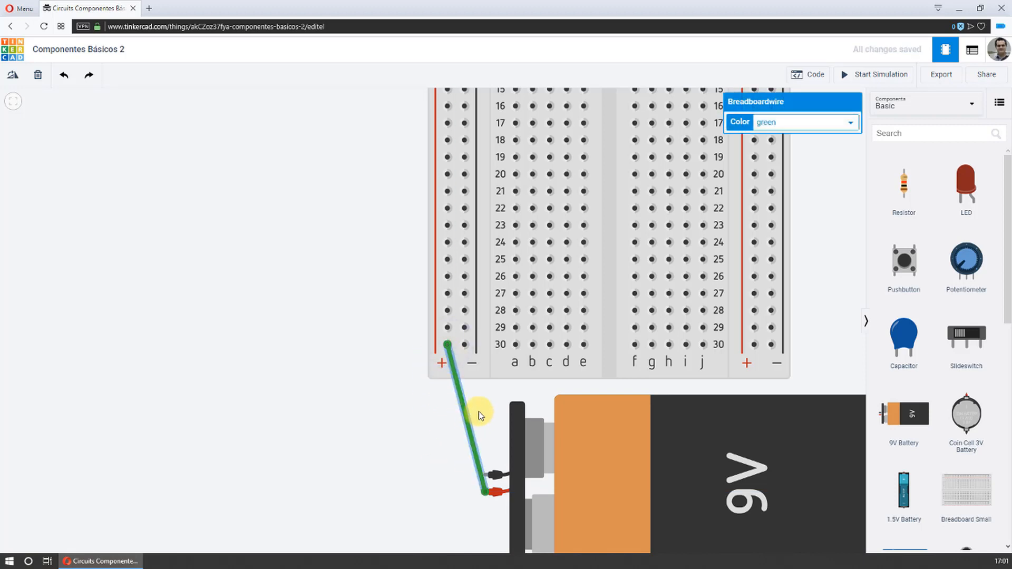
pyautogui.click(788, 122)
pyautogui.click(784, 138)
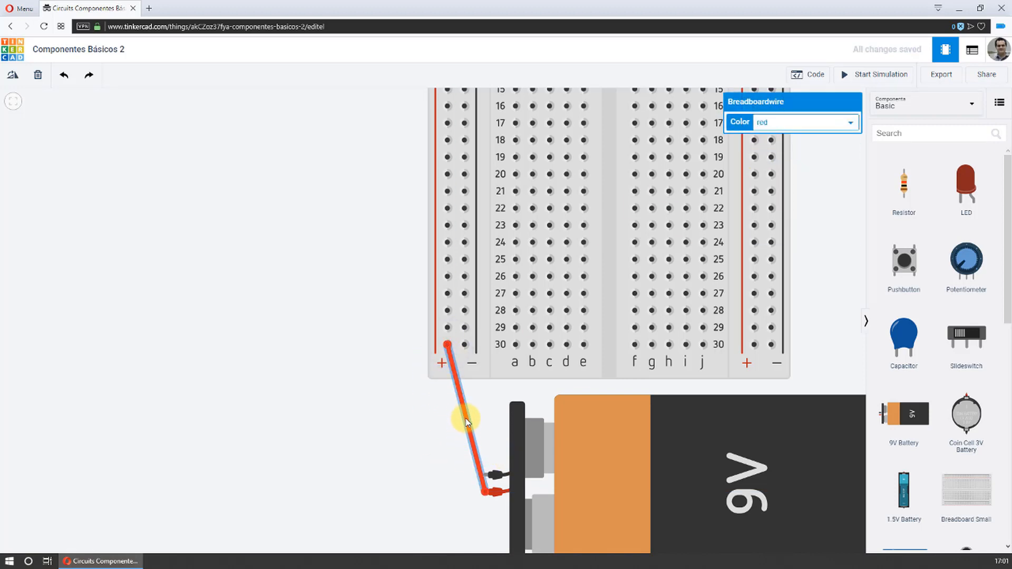
pyautogui.moveTo(466, 416); pyautogui.dragTo(447, 492)
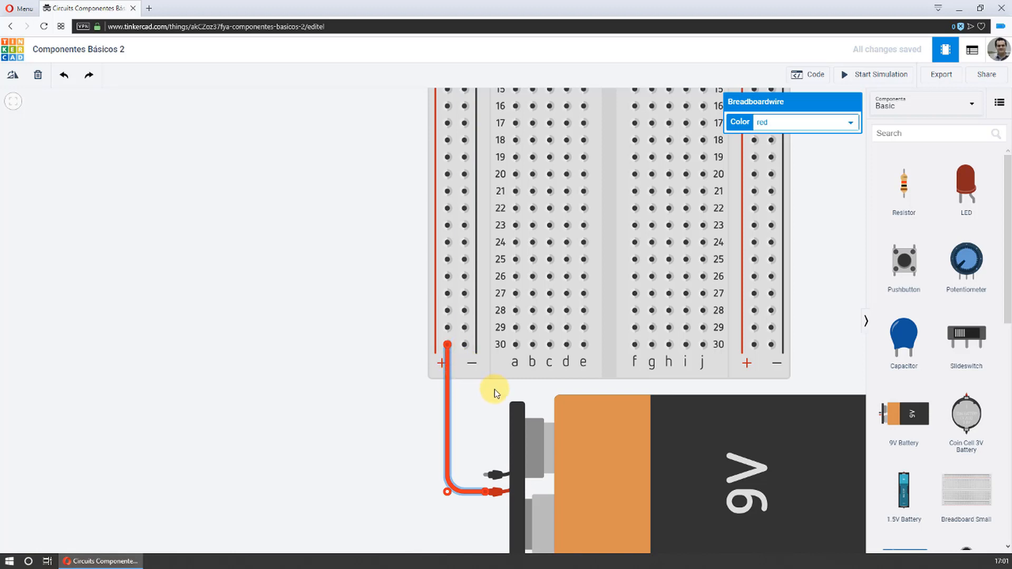
# Wire the battery's negative terminal to the lowest hole of the left negative rail, as a black wire with a right-angle bend
pyautogui.click(486, 475)
pyautogui.click(464, 344)
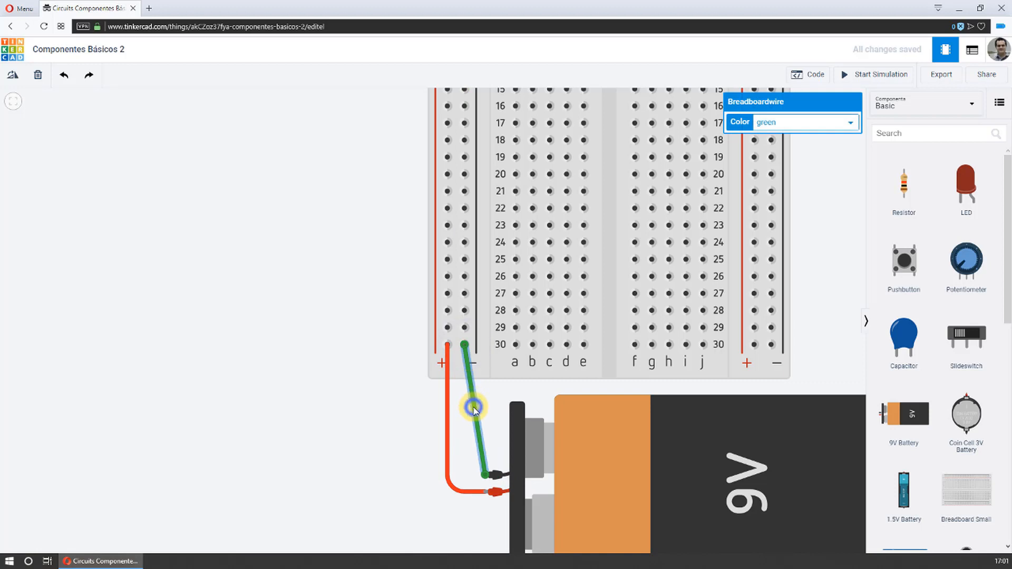
pyautogui.click(784, 122)
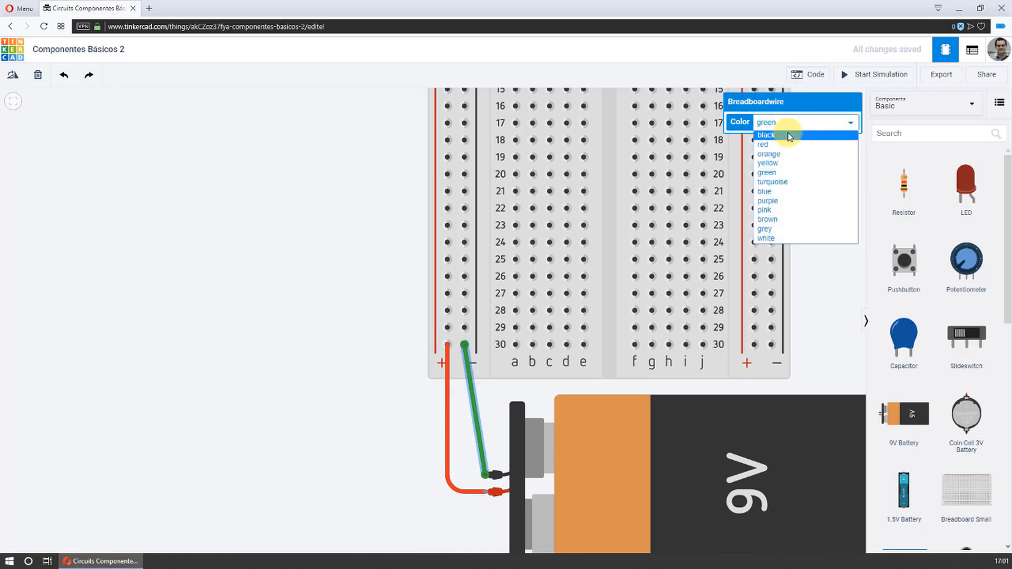
pyautogui.click(789, 136)
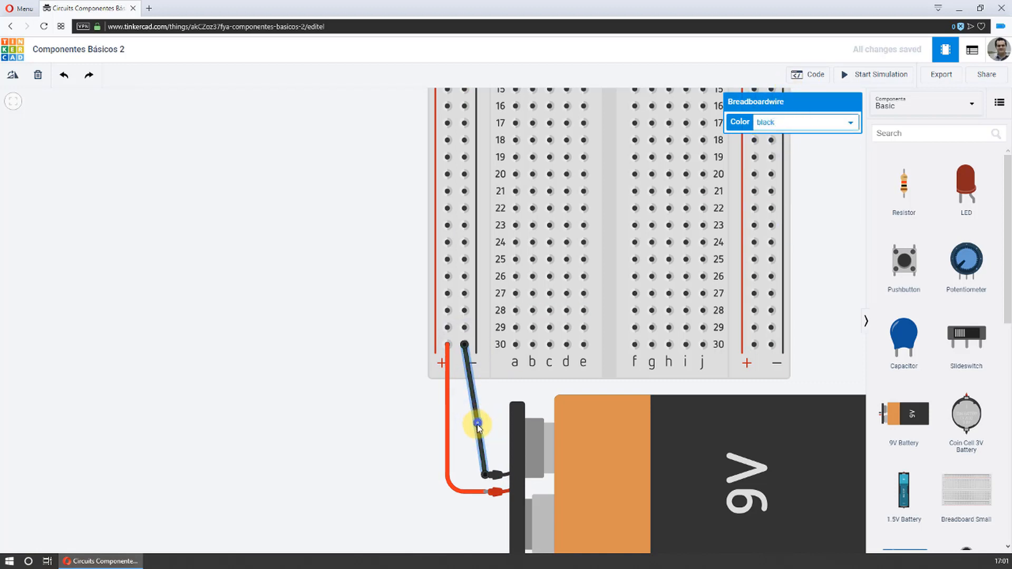
pyautogui.moveTo(478, 426); pyautogui.dragTo(464, 474)
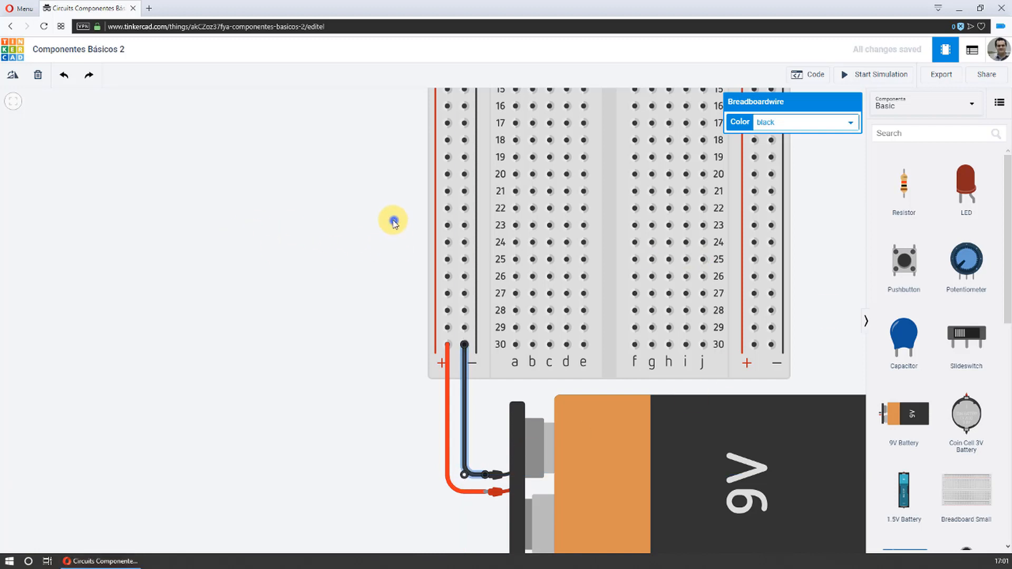
pyautogui.moveTo(391, 220); pyautogui.dragTo(254, 222)
pyautogui.scroll(-4, 254, 223)
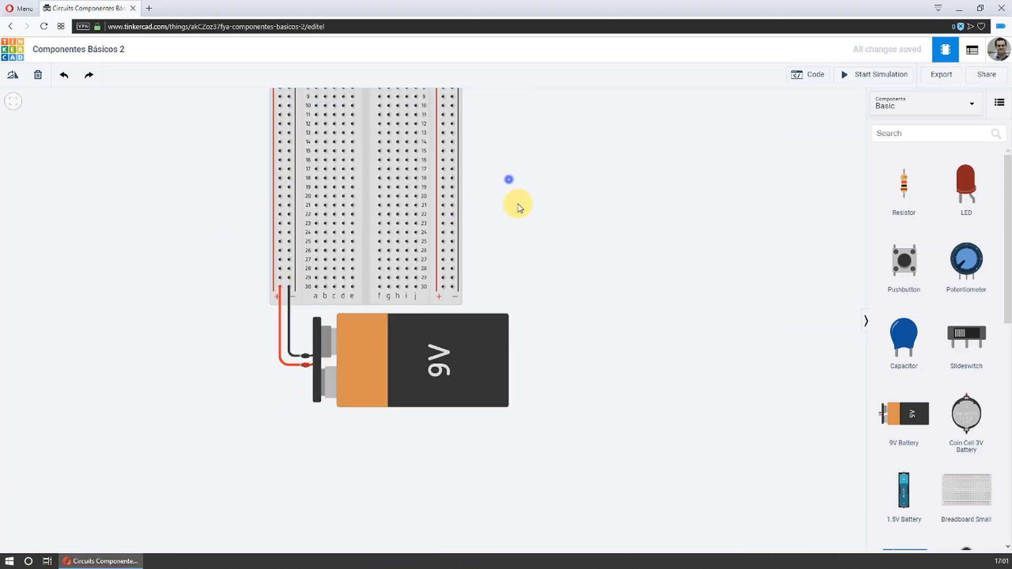
pyautogui.moveTo(515, 203); pyautogui.dragTo(558, 297)
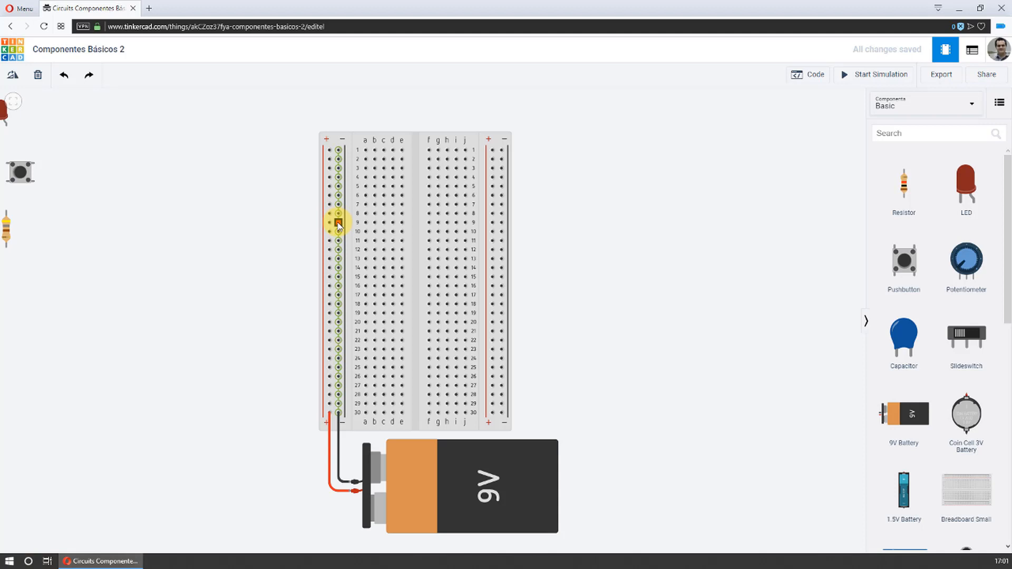
# Rotate the LED to lie horizontally and plug it into the breadboard with its cathode in e21 and its anode in e22
pyautogui.moveTo(195, 204); pyautogui.dragTo(219, 199)
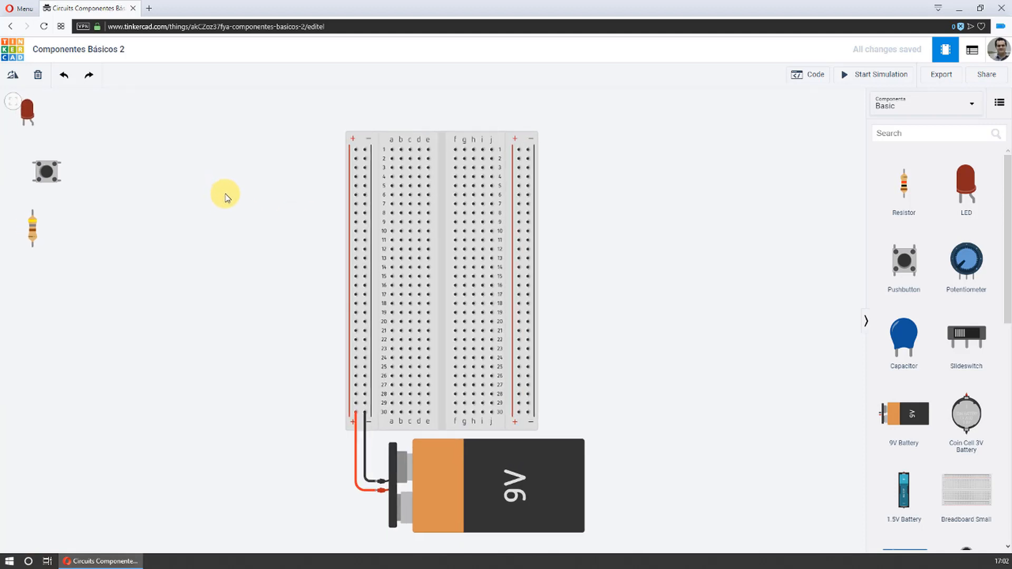
pyautogui.click(32, 112)
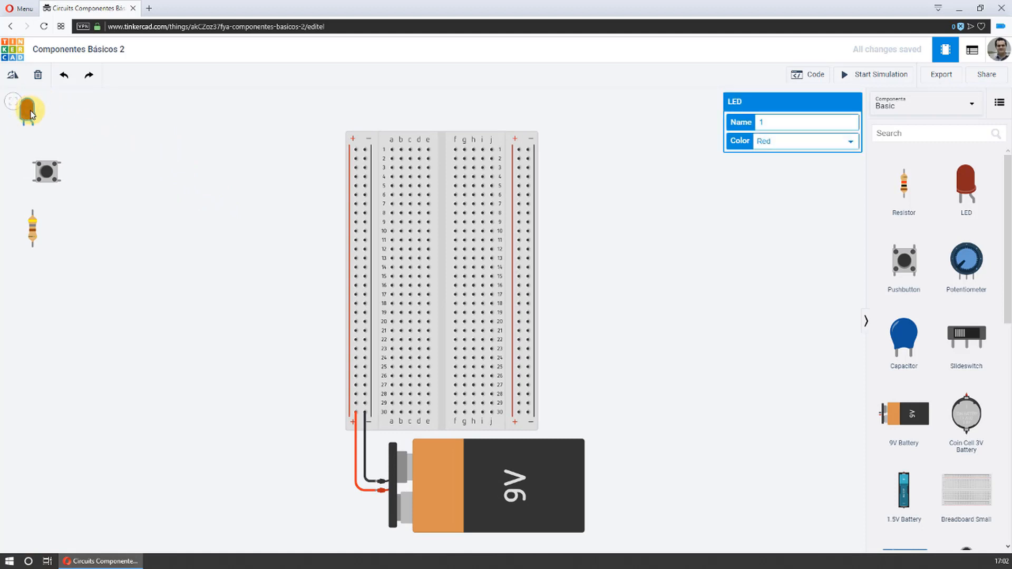
pyautogui.moveTo(30, 114); pyautogui.dragTo(405, 113)
pyautogui.click(8, 85)
pyautogui.click(7, 85)
pyautogui.click(7, 84)
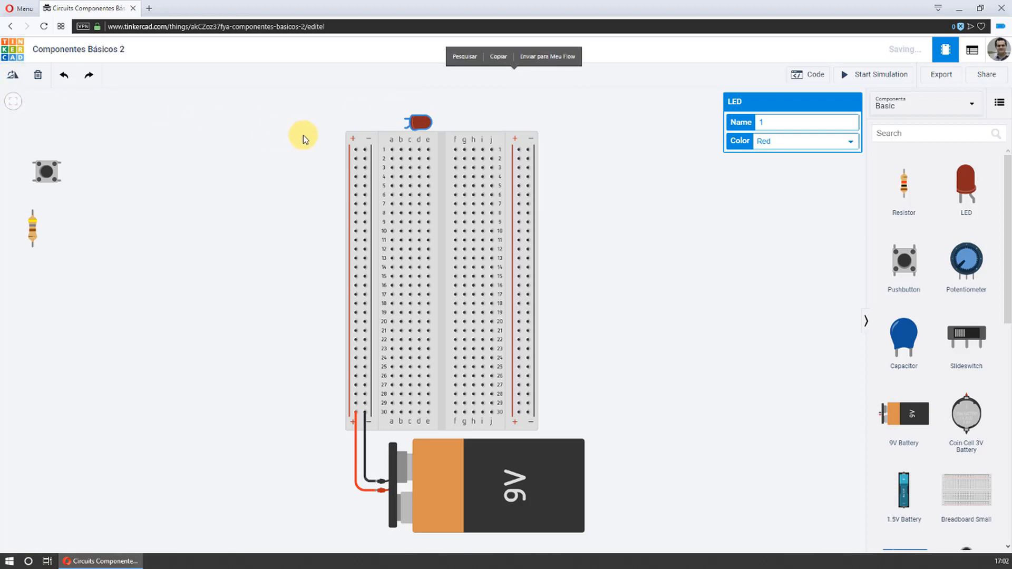
pyautogui.moveTo(427, 129); pyautogui.dragTo(441, 342)
pyautogui.scroll(5, 437, 337)
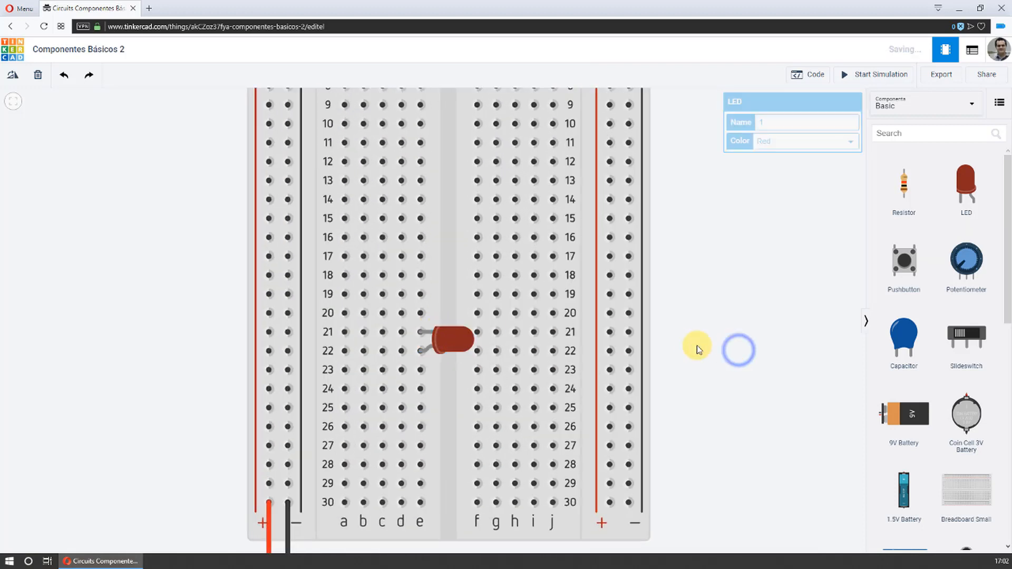
pyautogui.click(738, 350)
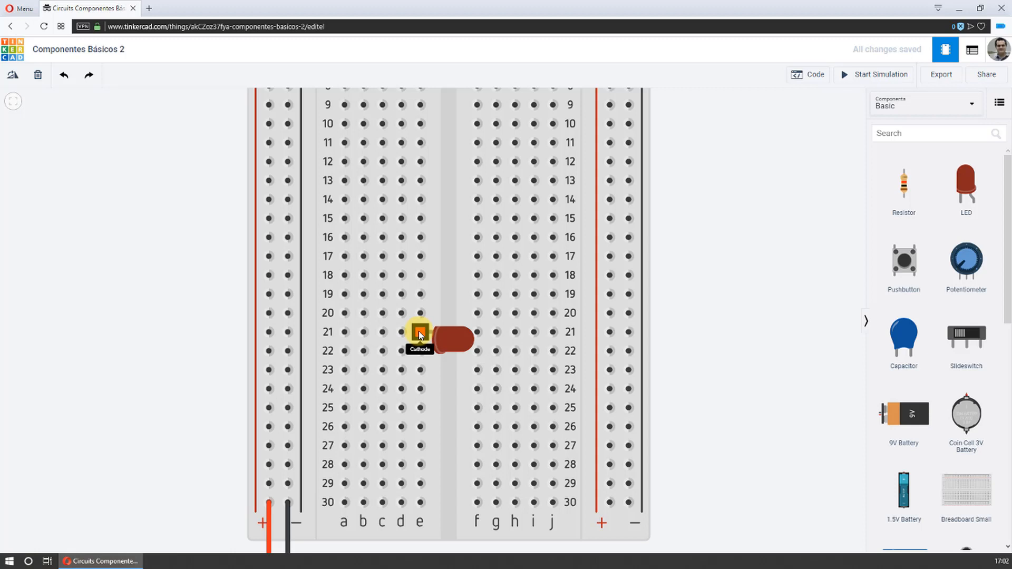
pyautogui.moveTo(420, 335)
pyautogui.mouseDown()
pyautogui.moveTo(351, 337)
pyautogui.moveTo(412, 335)
pyautogui.mouseUp()
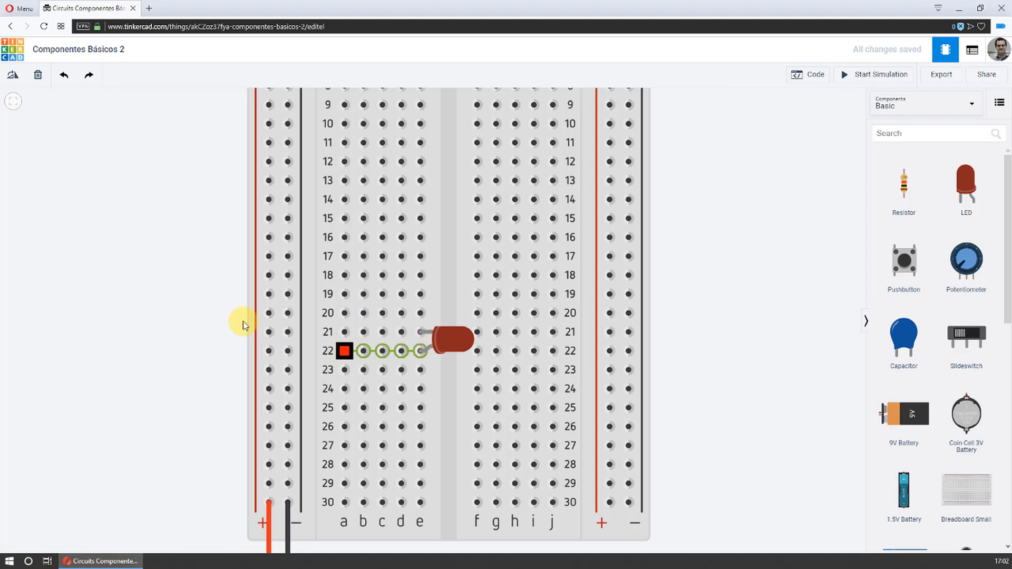
# Move the pushbutton and the resistor close beside the breadboard's left edge, with the resistor below the pushbutton
pyautogui.scroll(-2, 194, 309)
pyautogui.moveTo(617, 398); pyautogui.dragTo(712, 328)
pyautogui.scroll(-3, 390, 301)
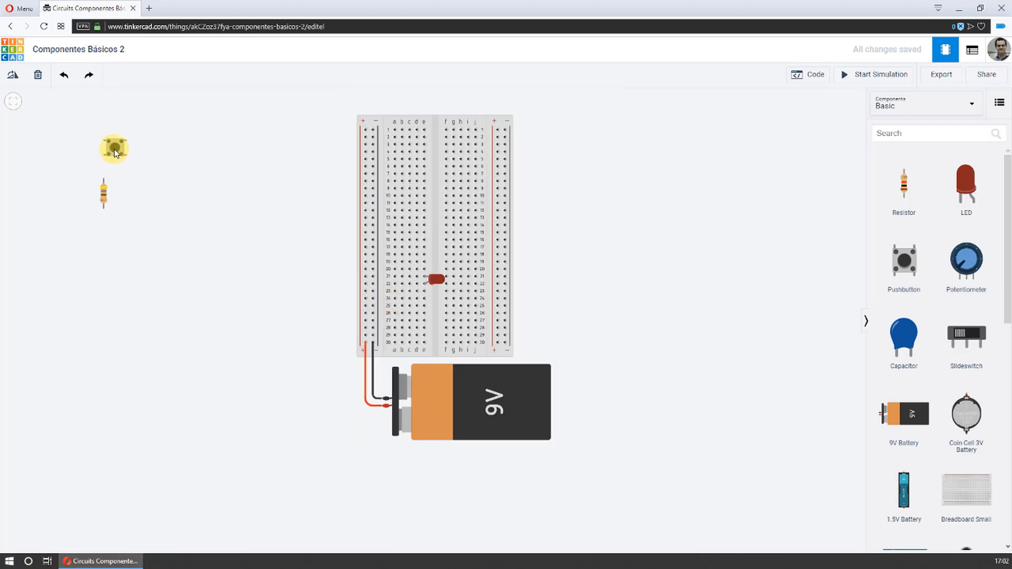
pyautogui.moveTo(114, 144); pyautogui.dragTo(322, 219)
pyautogui.moveTo(103, 191); pyautogui.dragTo(318, 298)
# Plug the resistor vertically into column b of the breadboard, from row 24 to row 28
pyautogui.scroll(3, 442, 300)
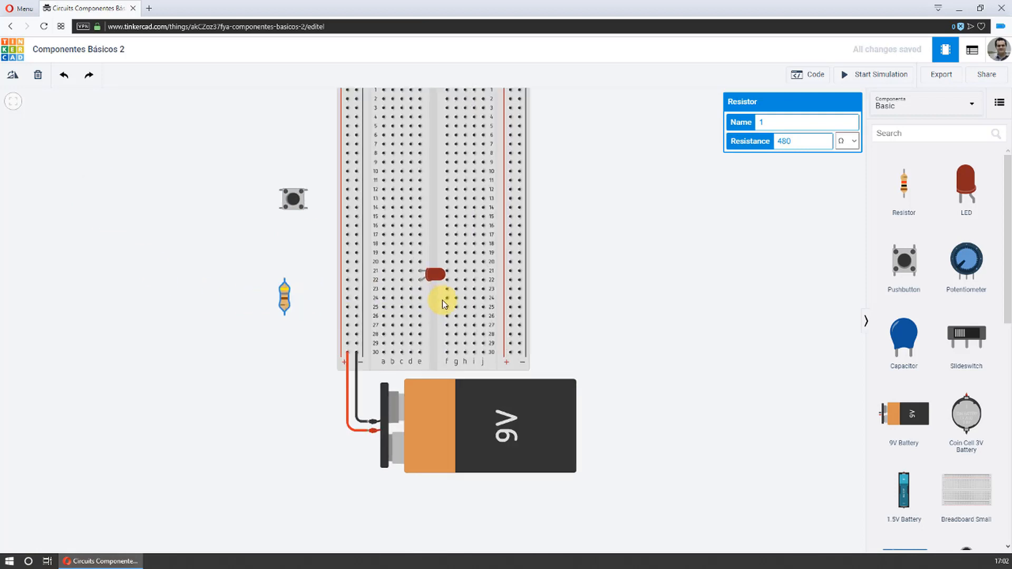
pyautogui.scroll(1, 442, 299)
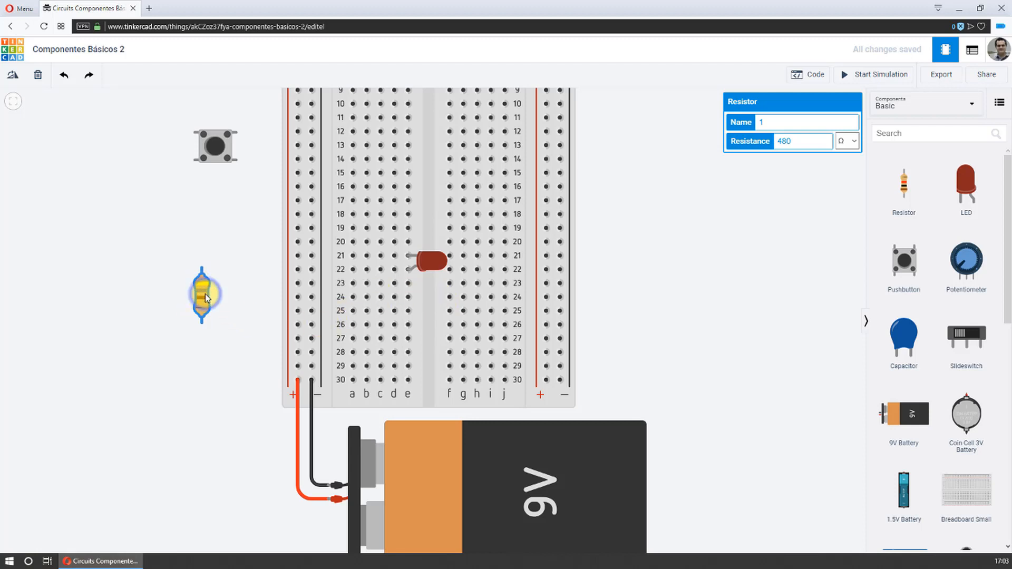
pyautogui.moveTo(205, 293); pyautogui.dragTo(361, 331)
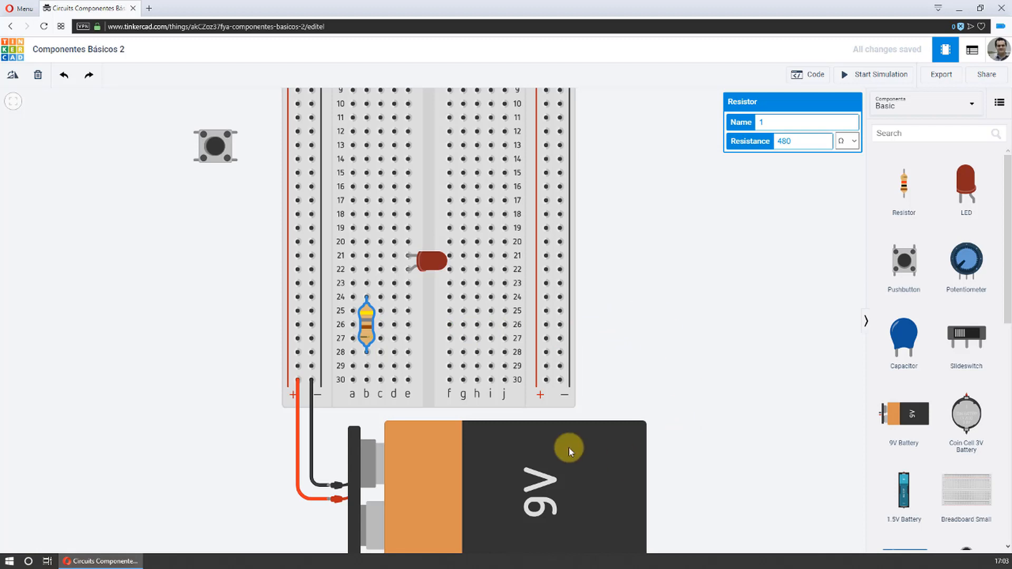
# Wire hole a28 to the left positive rail at row 28 and color the wire red
pyautogui.click(352, 352)
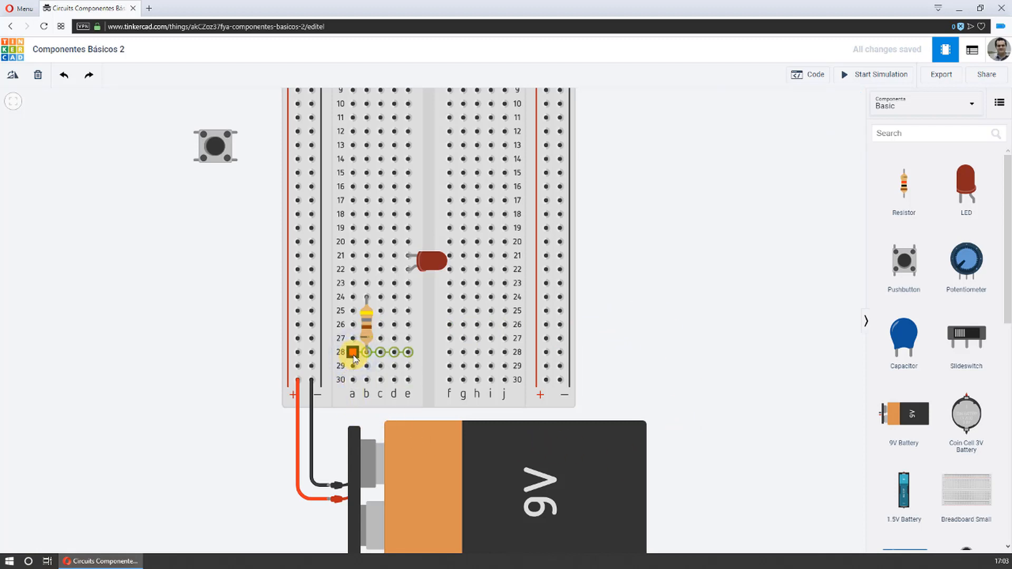
pyautogui.click(298, 352)
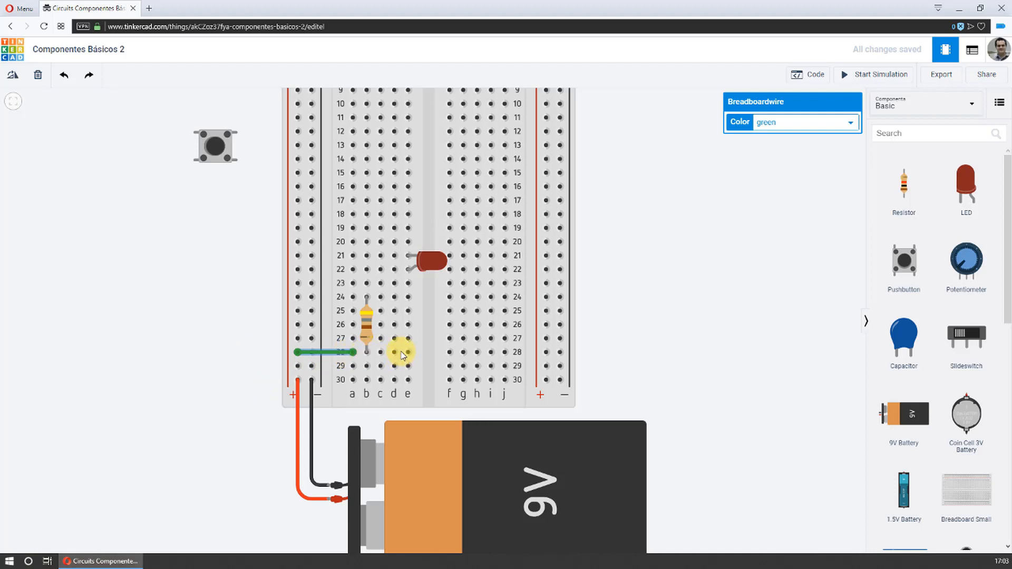
pyautogui.click(780, 120)
pyautogui.click(781, 147)
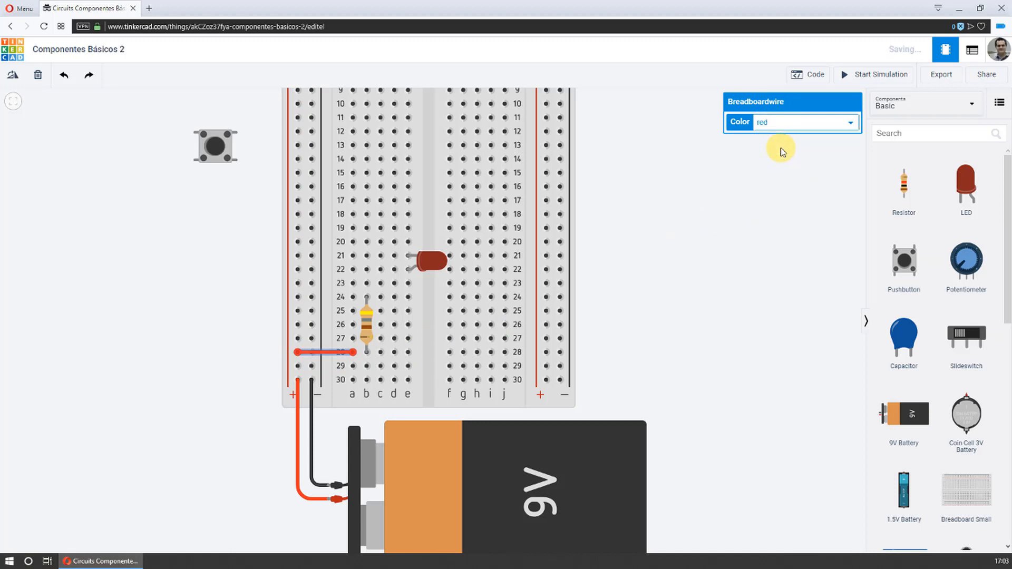
pyautogui.click(745, 218)
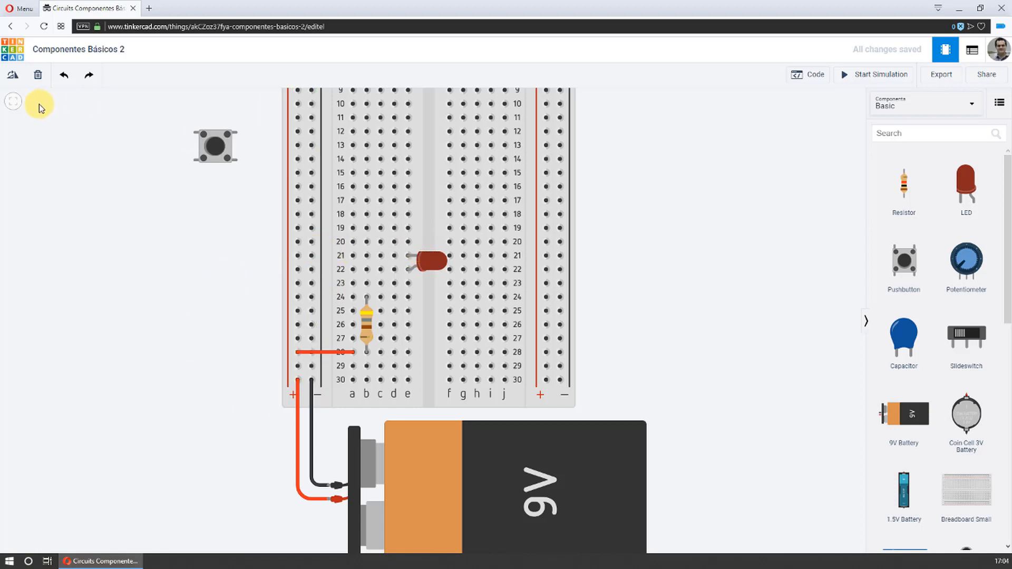
# Wire the left negative rail at row 21 to hole a21 and color the wire black
pyautogui.click(311, 257)
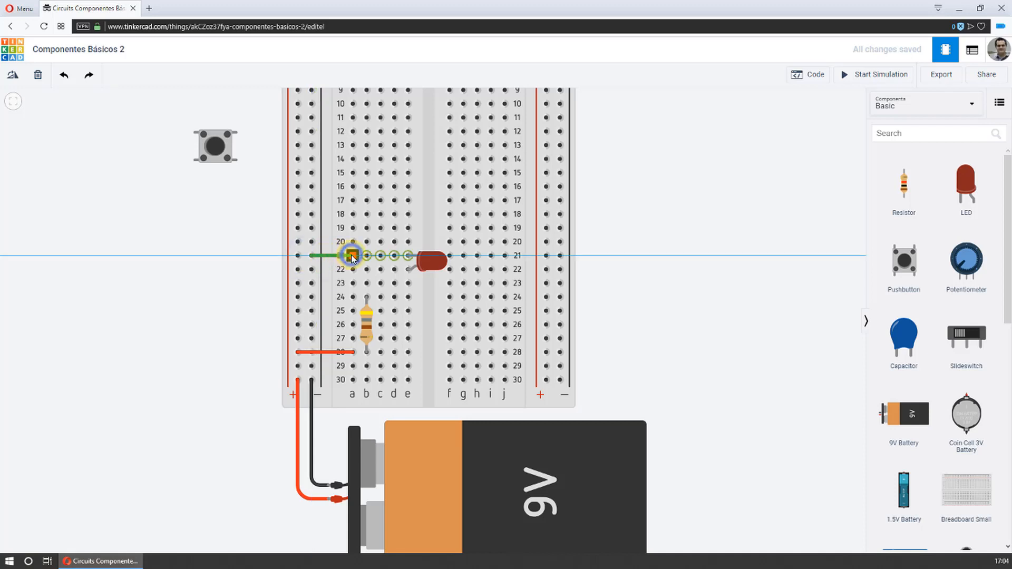
pyautogui.click(351, 257)
pyautogui.click(771, 122)
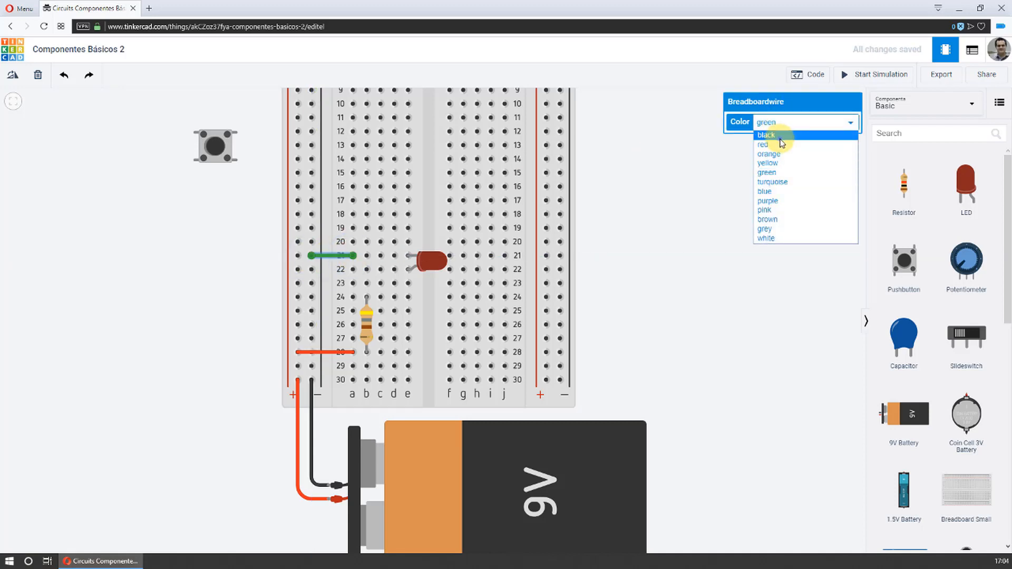
pyautogui.click(769, 135)
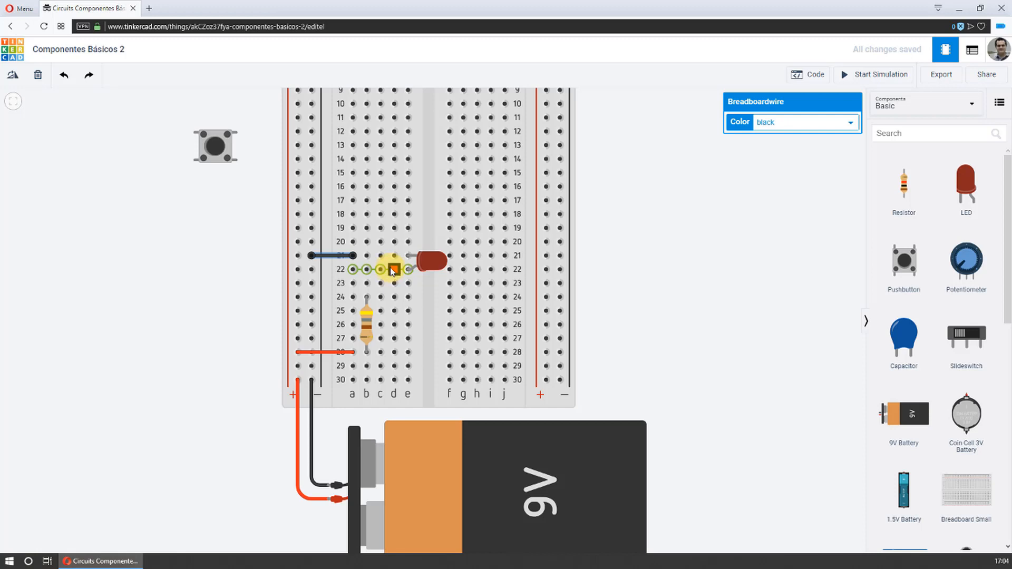
# Wire hole a24 to hole a22, linking the resistor to the LED's anode, and color the wire red
pyautogui.click(216, 149)
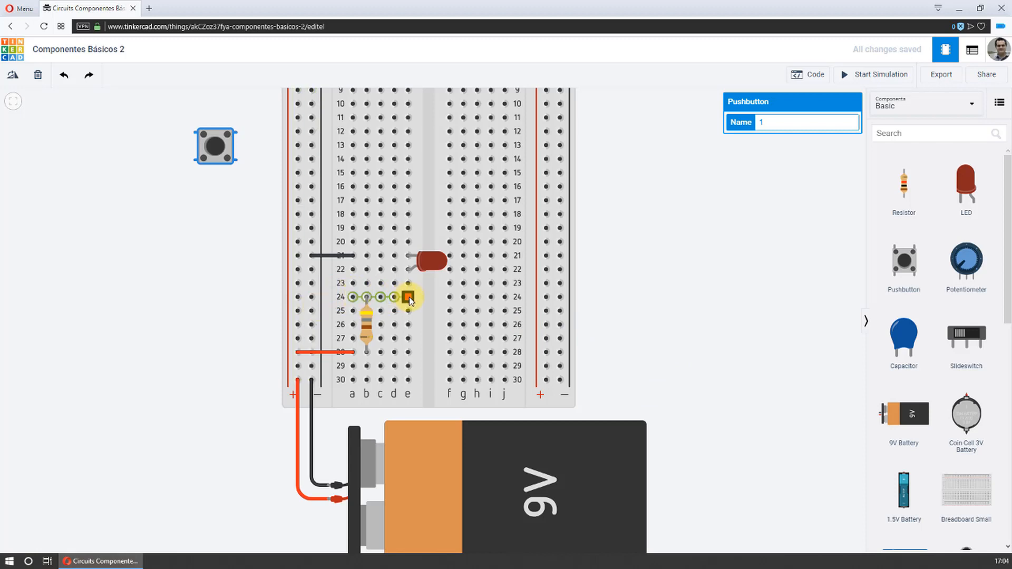
pyautogui.click(357, 301)
pyautogui.click(352, 298)
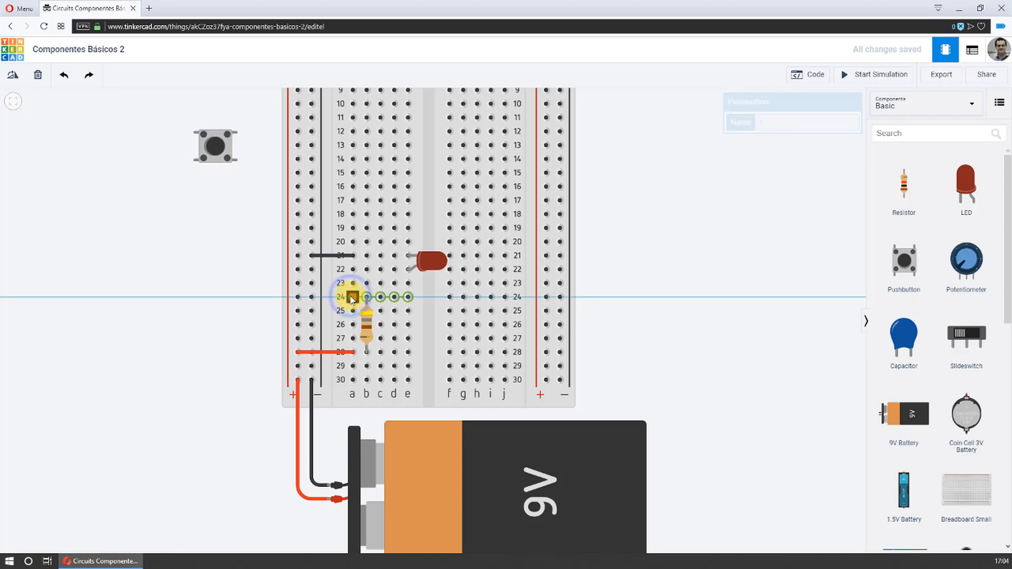
pyautogui.click(352, 269)
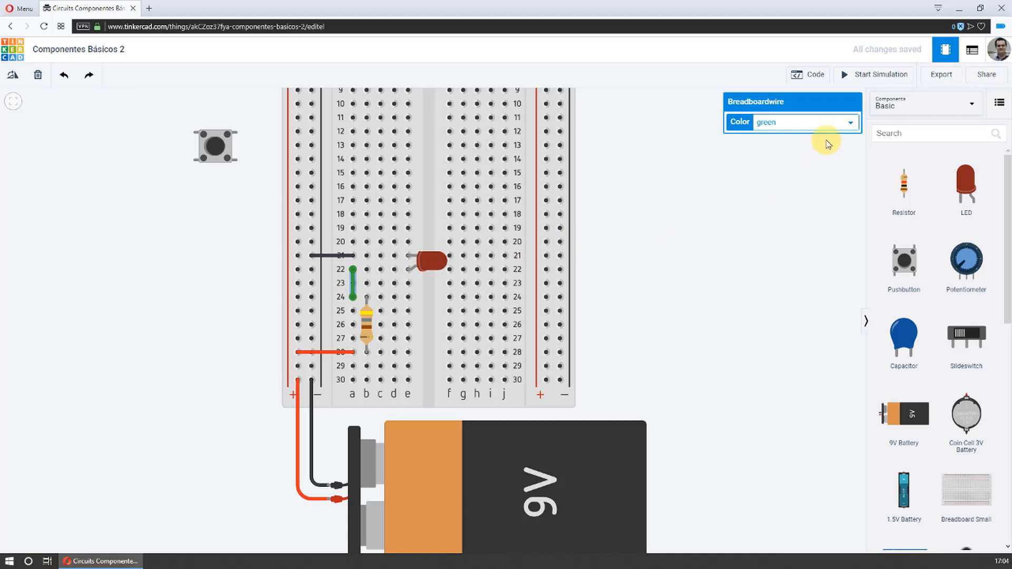
pyautogui.click(836, 122)
pyautogui.click(807, 145)
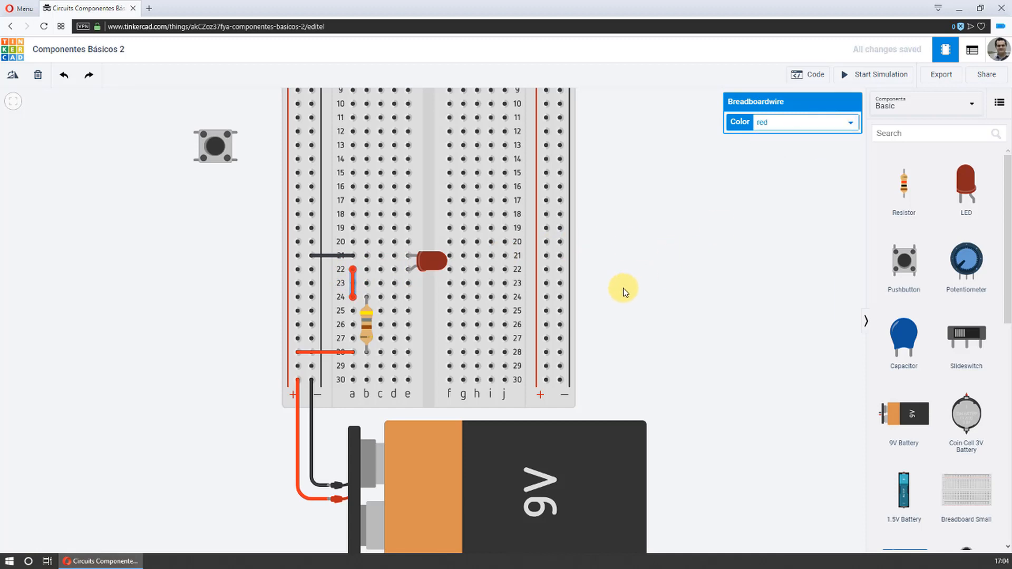
pyautogui.scroll(-1, 463, 326)
pyautogui.click(621, 343)
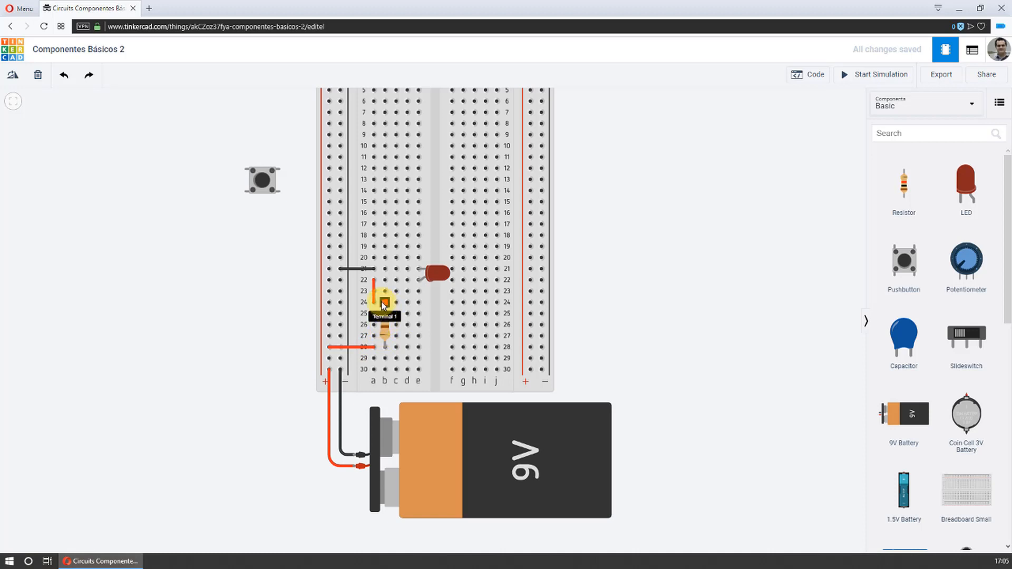
# Simulate the circuit without the pushbutton to check the LED, and stop the simulation
pyautogui.moveTo(384, 304); pyautogui.dragTo(376, 305)
pyautogui.click(865, 76)
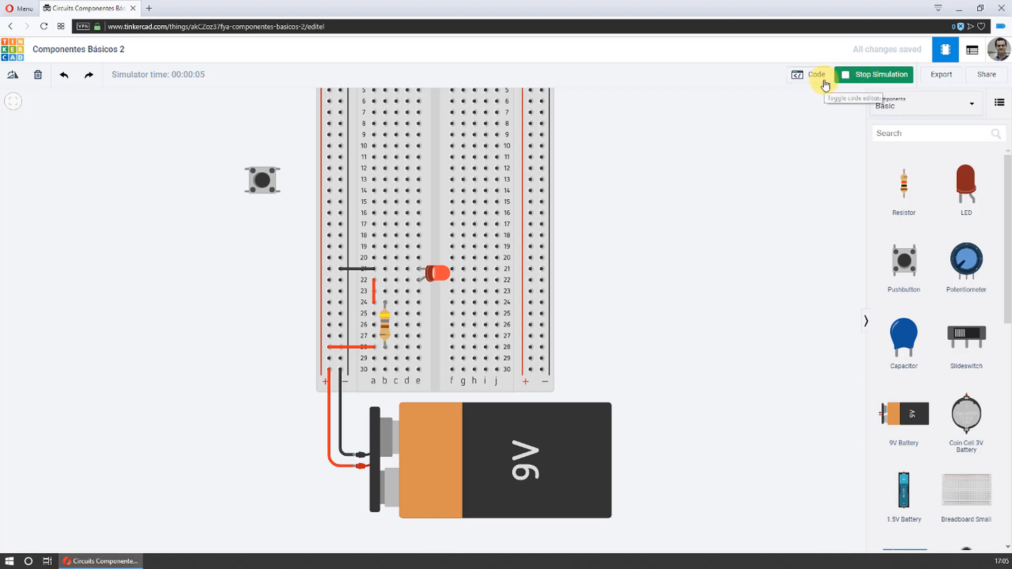
pyautogui.click(843, 74)
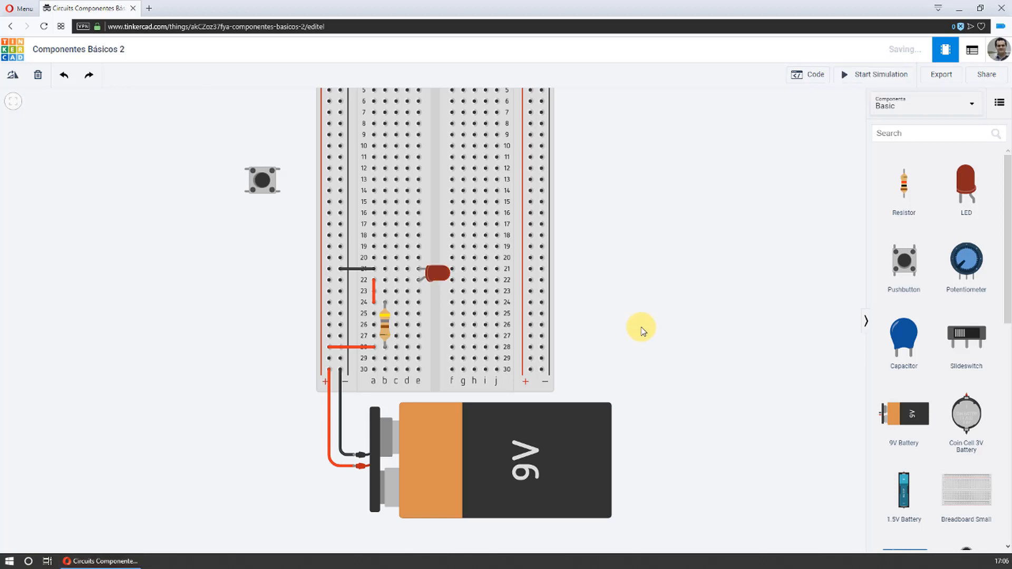
# Delete the red wire between a22 and a24 and move the resistor to column e, spanning rows 24 to 28
pyautogui.click(375, 295)
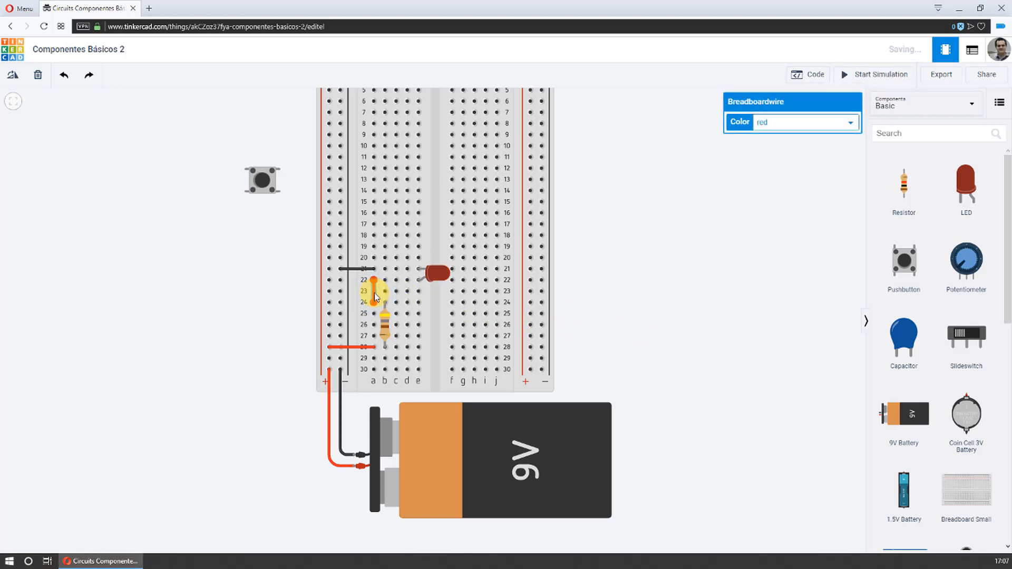
pyautogui.moveTo(374, 296)
pyautogui.mouseDown()
pyautogui.moveTo(438, 280)
pyautogui.moveTo(484, 316)
pyautogui.moveTo(403, 326)
pyautogui.moveTo(409, 293)
pyautogui.moveTo(371, 282)
pyautogui.mouseUp()
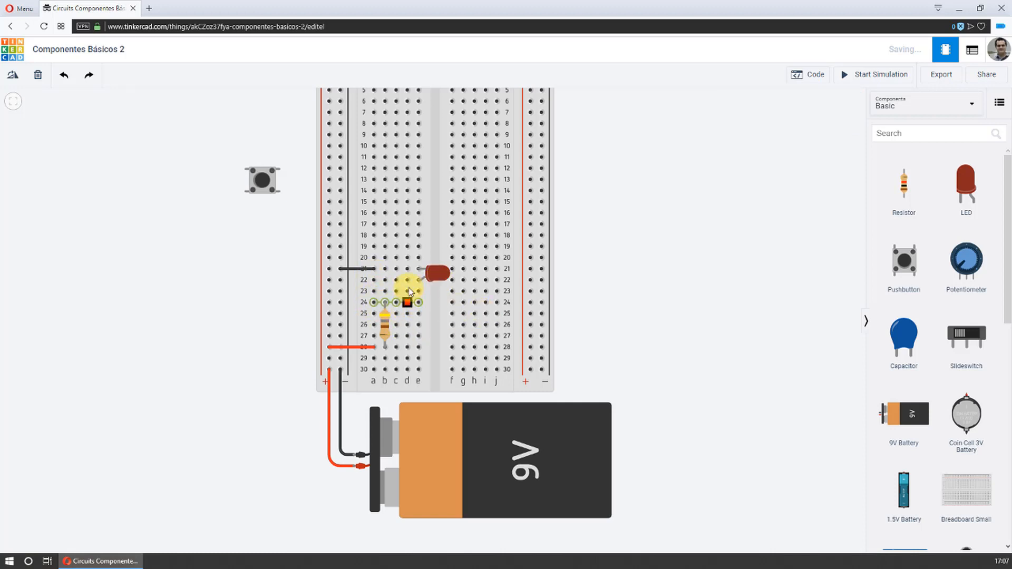
pyautogui.click(386, 323)
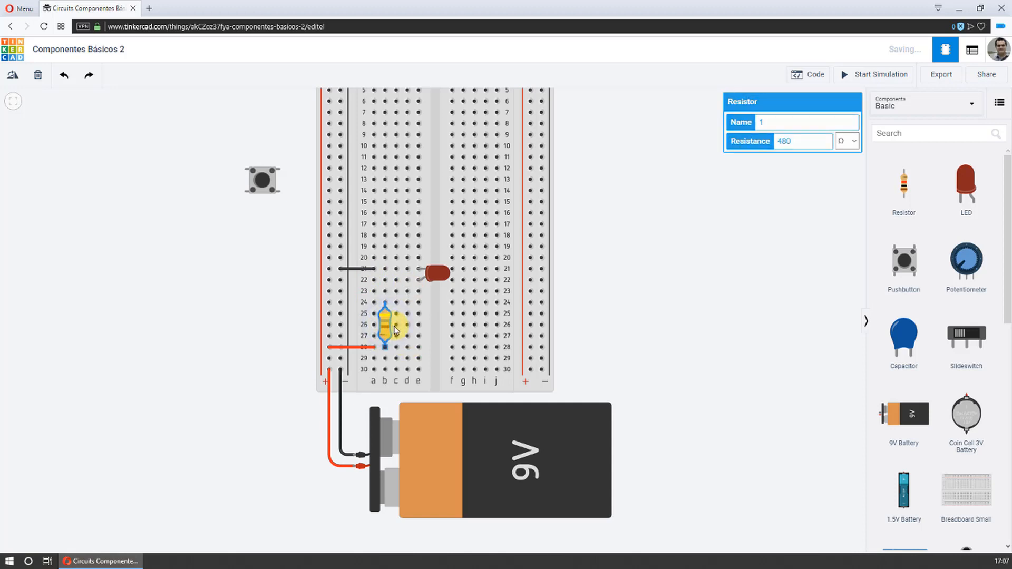
pyautogui.moveTo(386, 326); pyautogui.dragTo(418, 330)
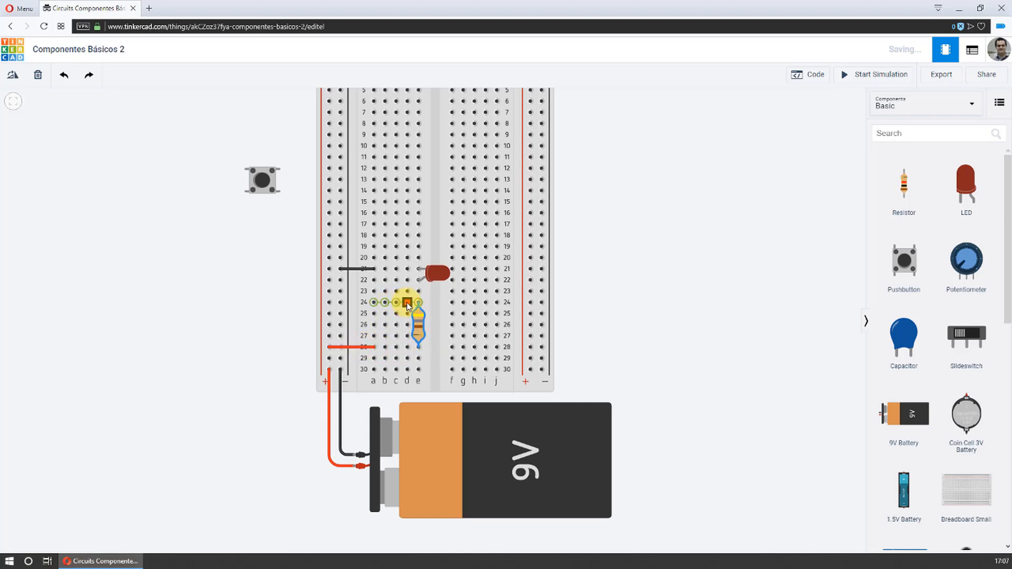
# Plug the pushbutton into the breadboard with its legs in columns a and d of rows 22 and 24
pyautogui.click(265, 188)
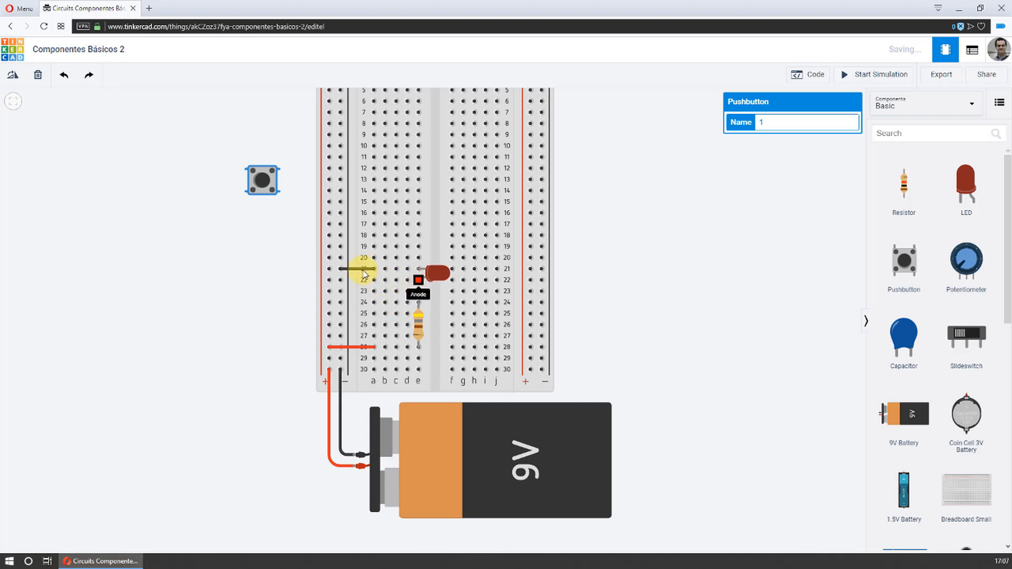
pyautogui.moveTo(277, 242); pyautogui.dragTo(392, 290)
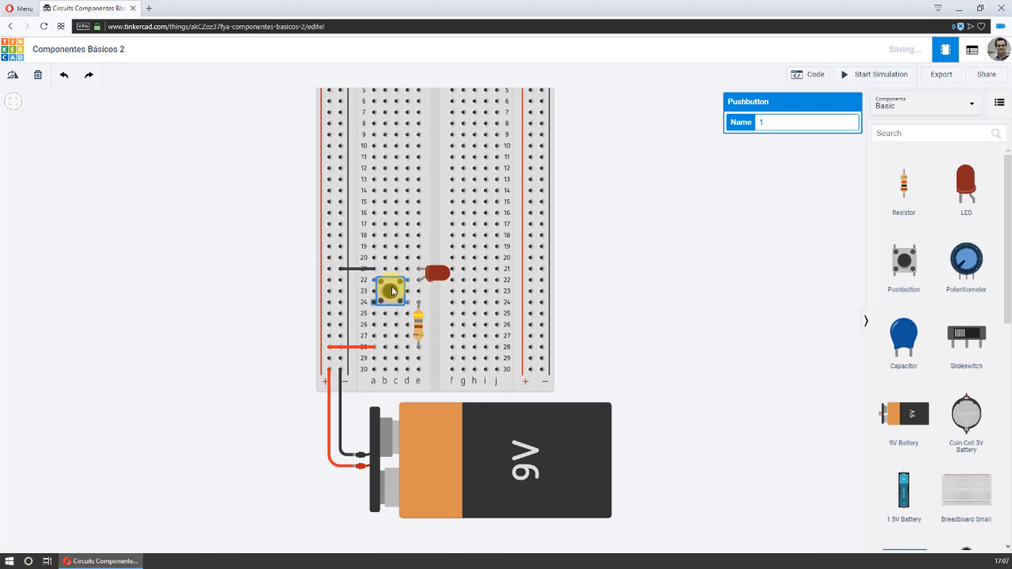
pyautogui.click(628, 304)
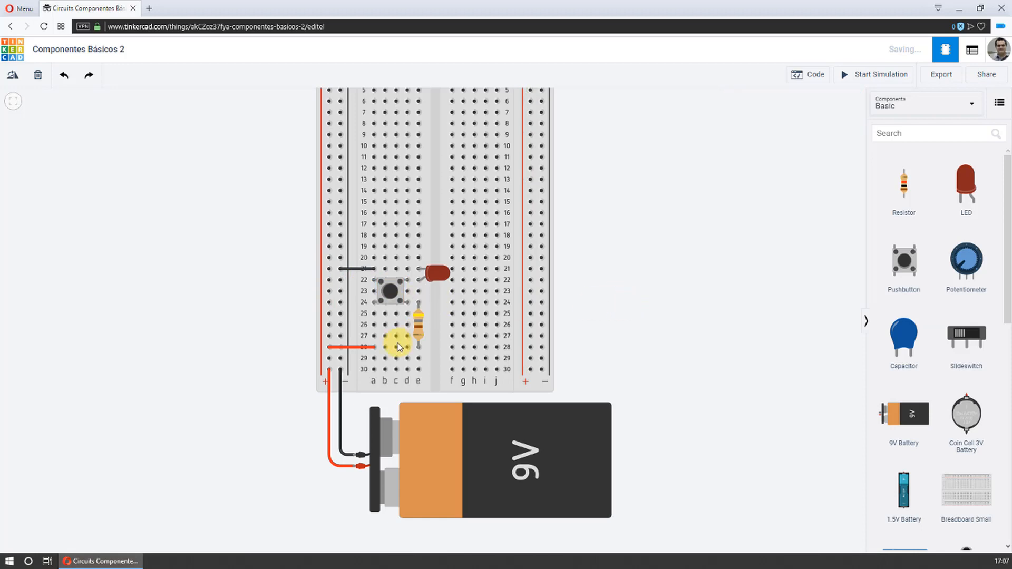
# Inspect the finished breadboard connections, start the simulation and operate the pushbutton several times to test the LED
pyautogui.scroll(5, 389, 289)
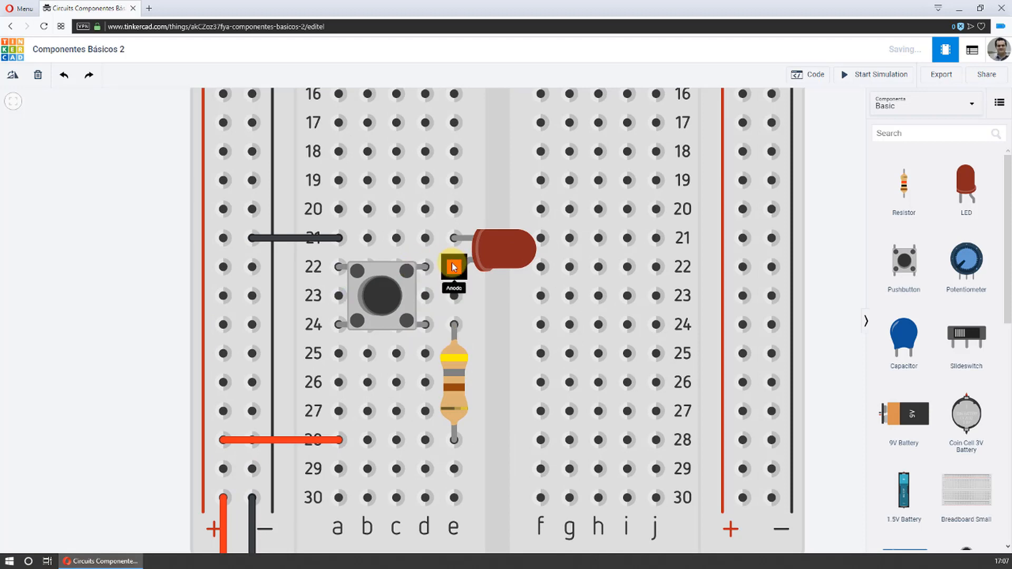
pyautogui.scroll(-3, 574, 388)
pyautogui.scroll(-3, 572, 384)
pyautogui.moveTo(729, 343); pyautogui.dragTo(624, 283)
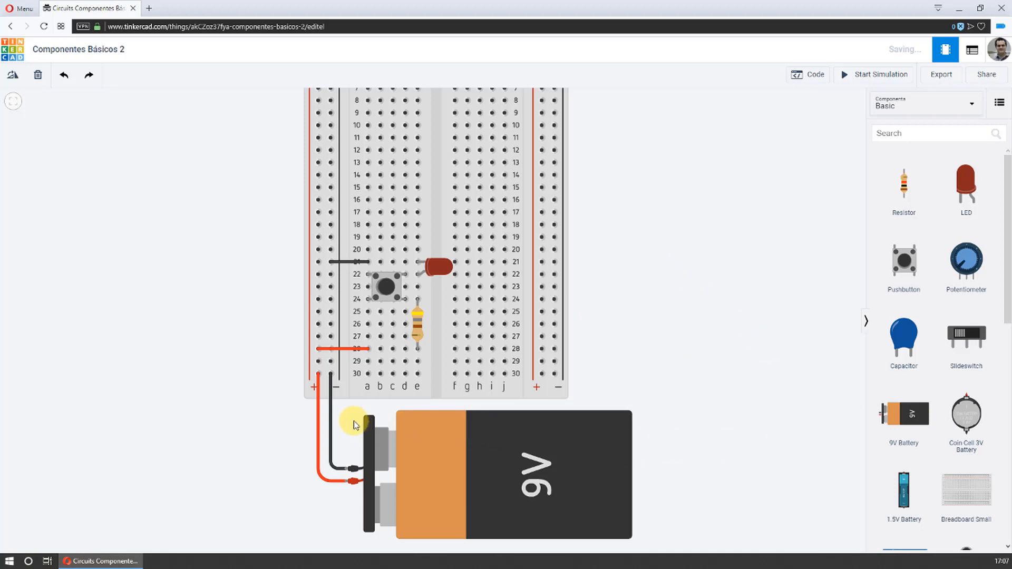
pyautogui.click(319, 350)
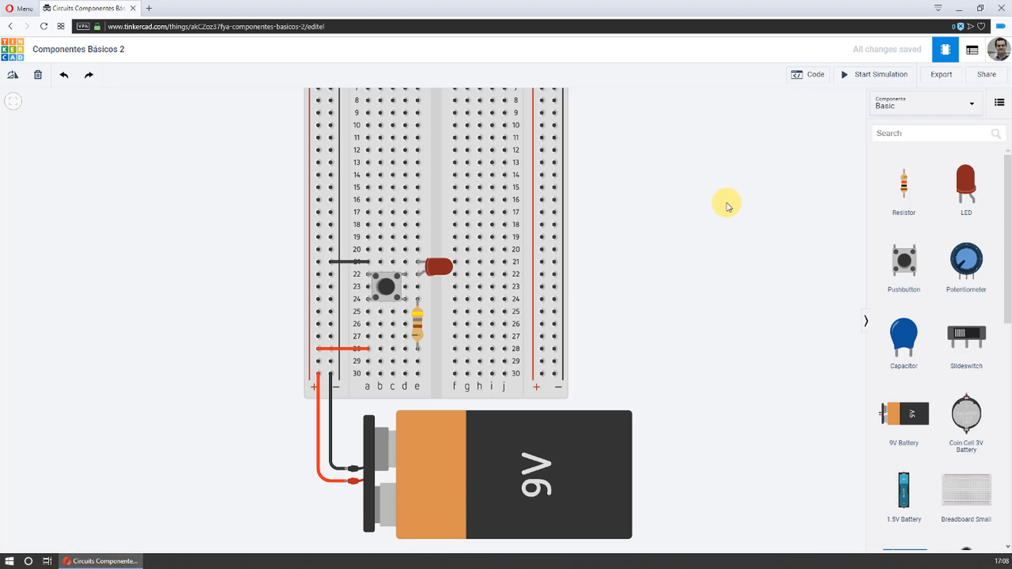
pyautogui.click(879, 74)
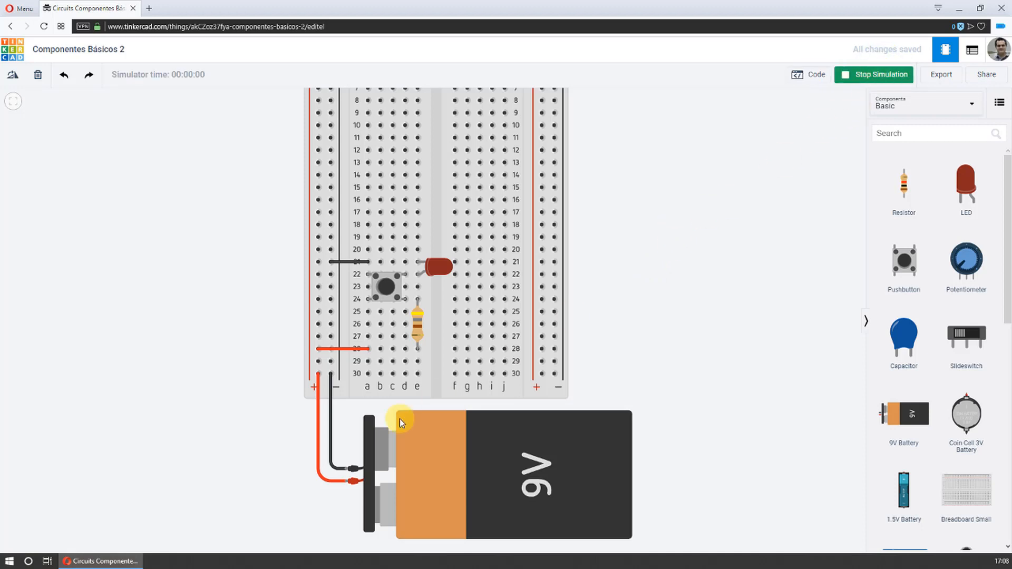
pyautogui.click(385, 285)
pyautogui.click(387, 288)
pyautogui.click(386, 289)
pyautogui.scroll(-2, 545, 211)
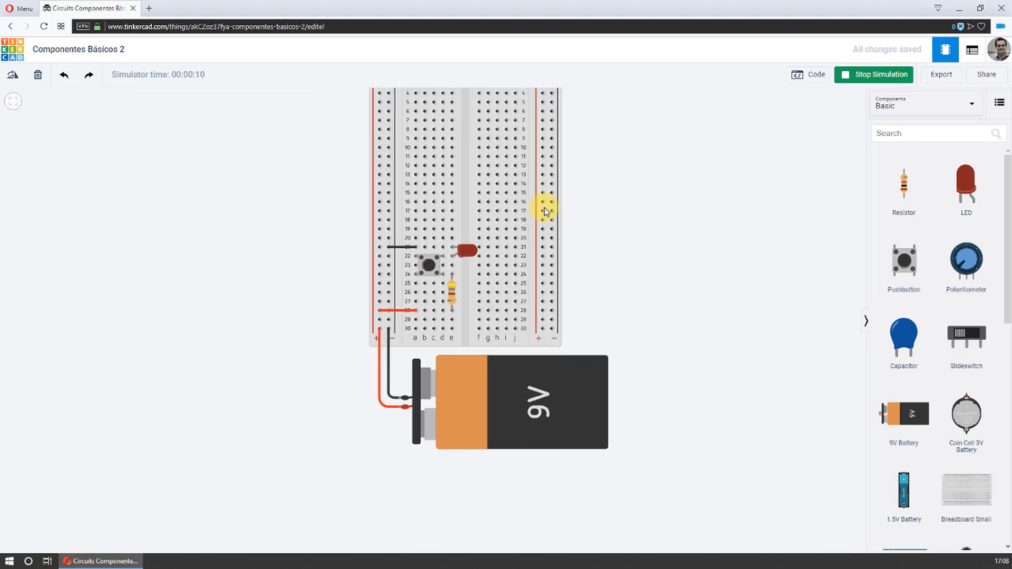
pyautogui.scroll(-1, 546, 210)
pyautogui.scroll(-2, 592, 179)
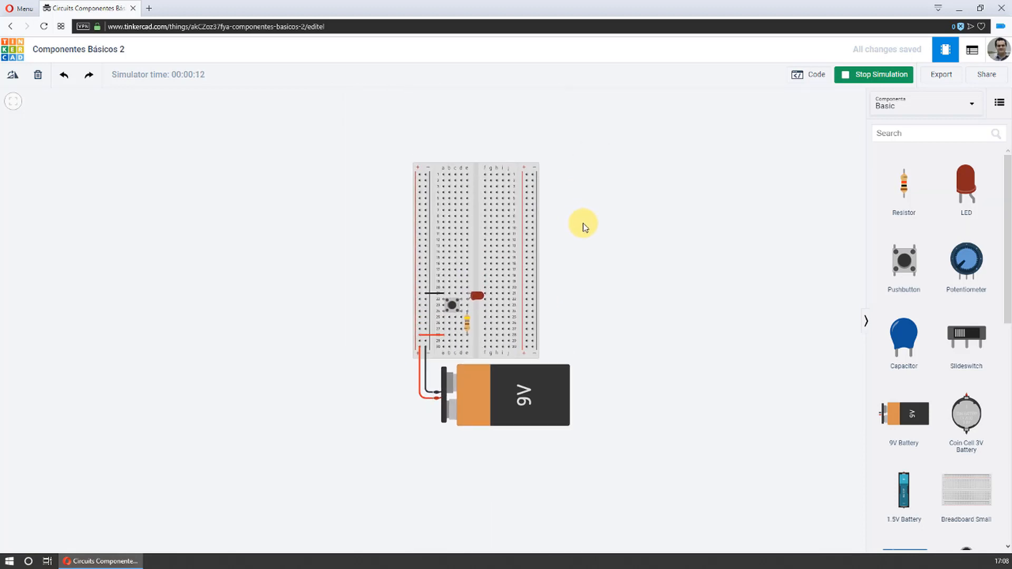